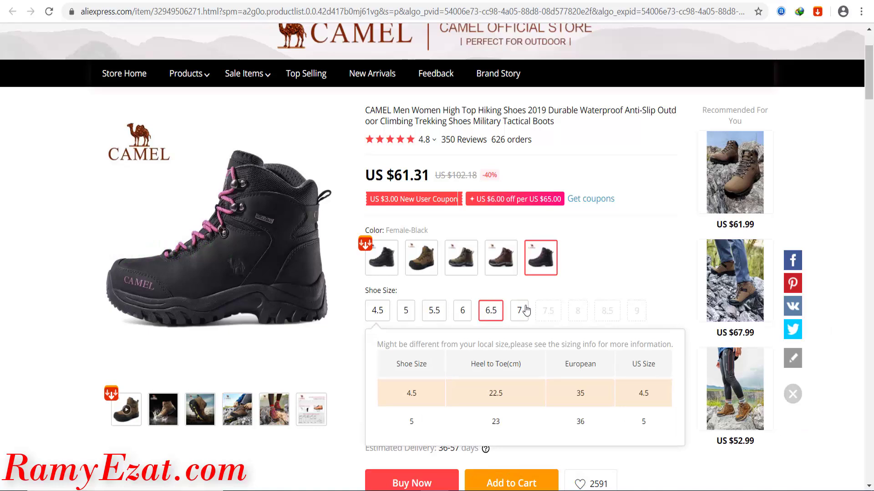
- Review the CAMEL hiking boots listing, including the shoe size options, the overview images and the hiking shoes size chart
scroll(621, 277, down, 4)
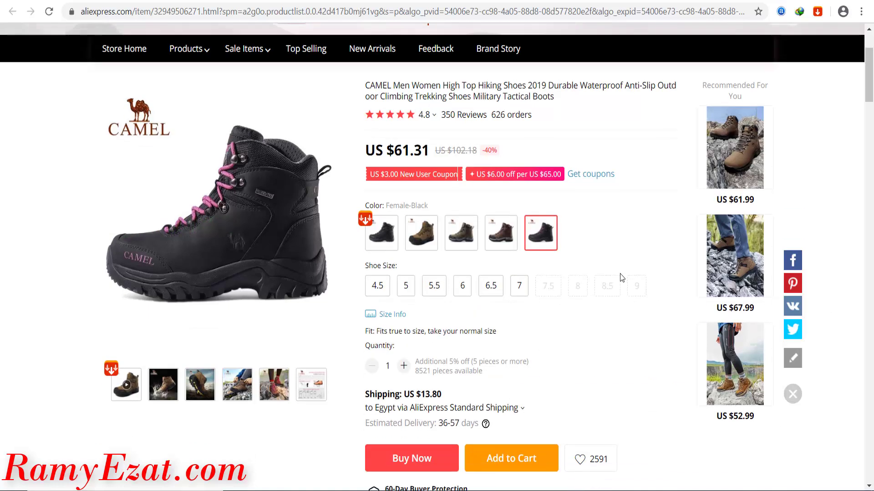
scroll(619, 274, up, 1)
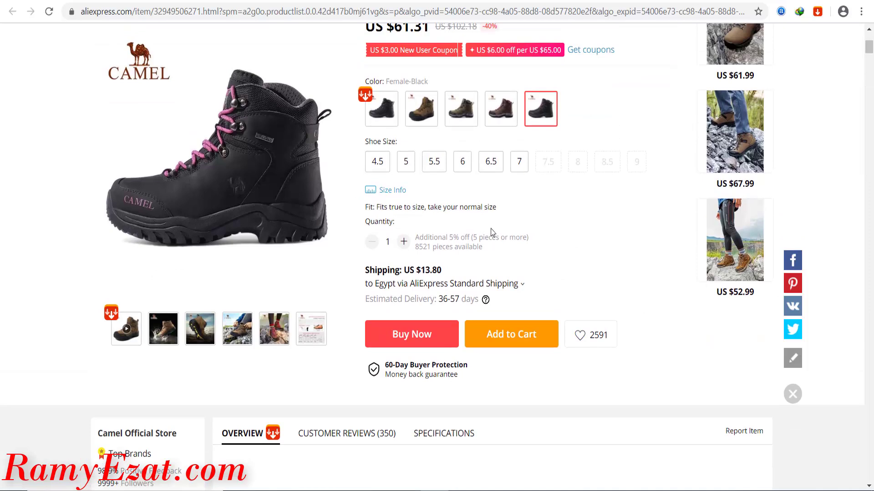
click(434, 162)
click(434, 161)
scroll(850, 72, down, 15)
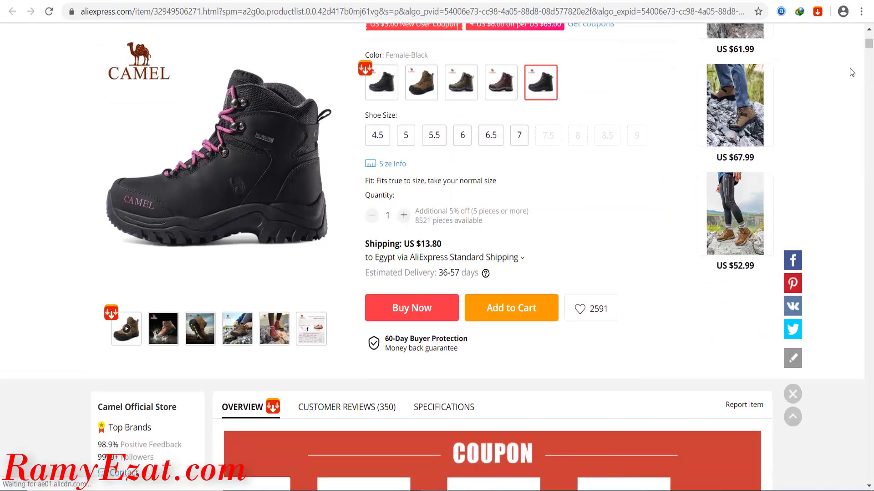
scroll(850, 68, down, 11)
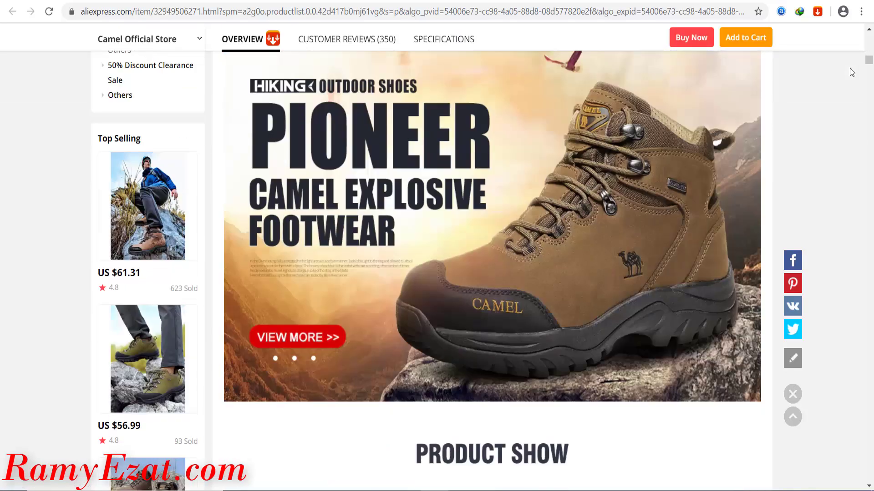
scroll(827, 114, down, 4)
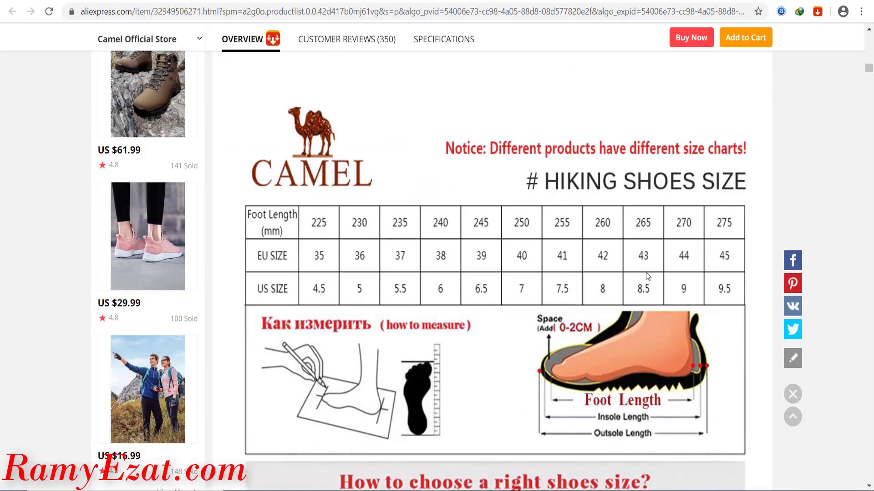
drag(868, 69, 870, 43)
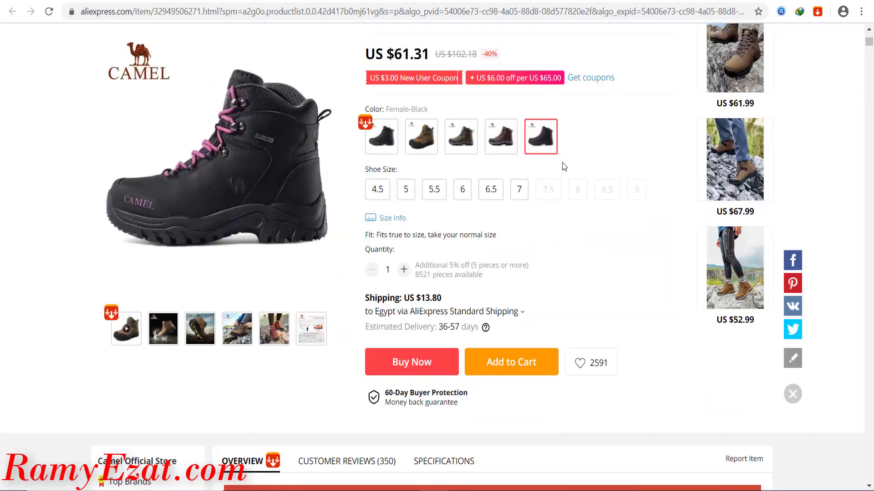
- Download the main images of the CAMEL hiking boots listing with the AliSave extension
scroll(521, 191, up, 4)
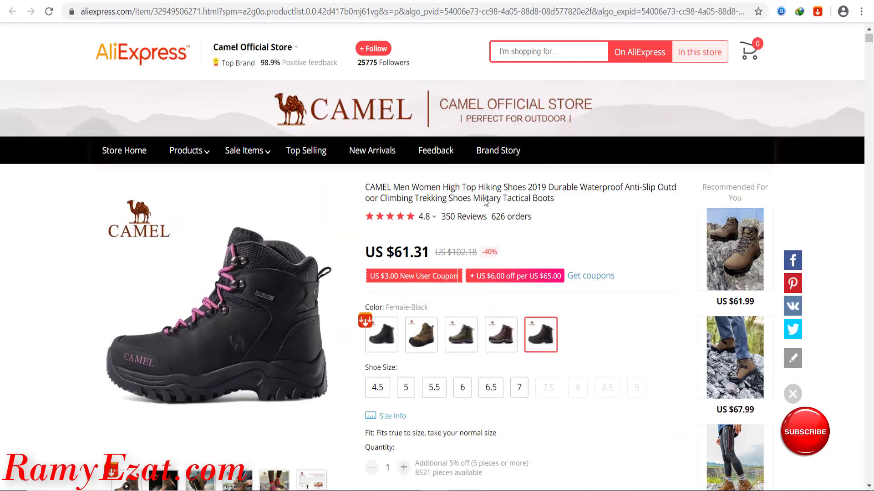
click(818, 12)
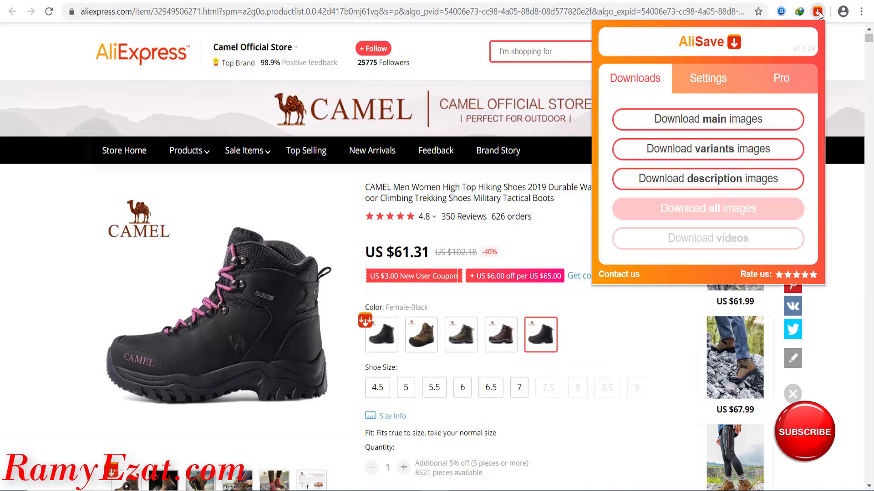
click(712, 121)
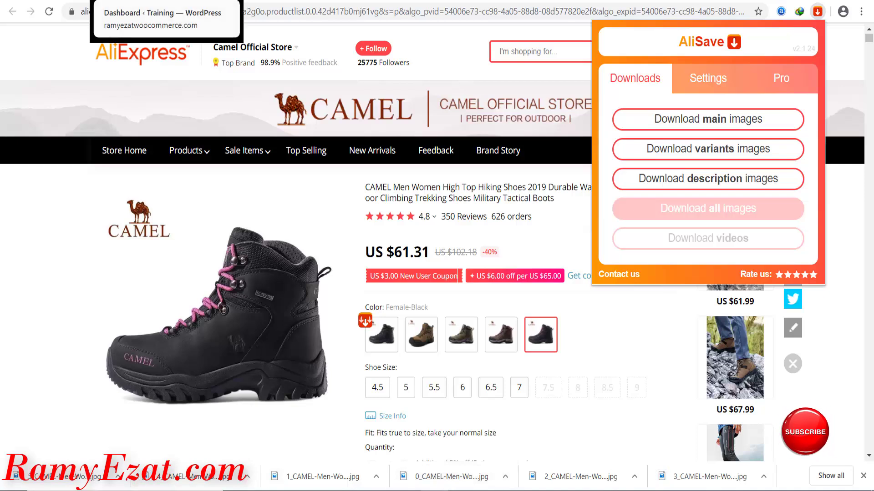
- Switch to the WordPress dashboard and start a new product titled "CAMEL Men Women High Top Hiking Shoes"
key(ctrl+Tab)
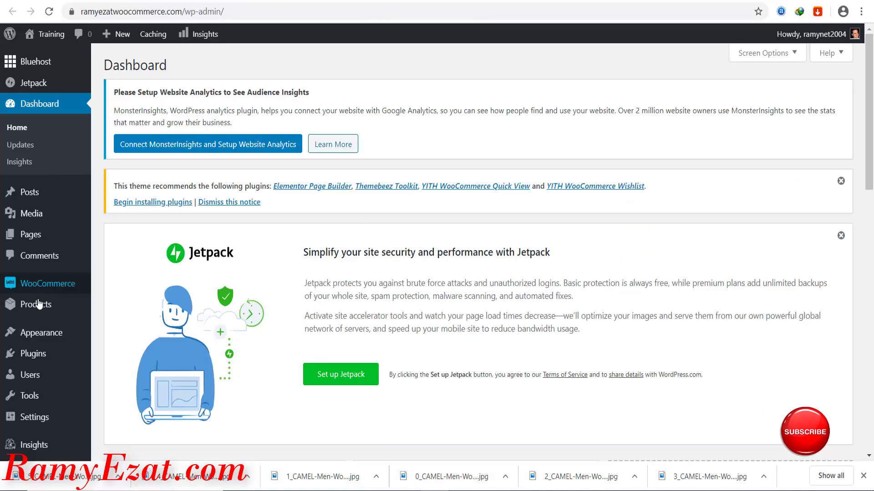
mouse_move(36, 304)
click(111, 324)
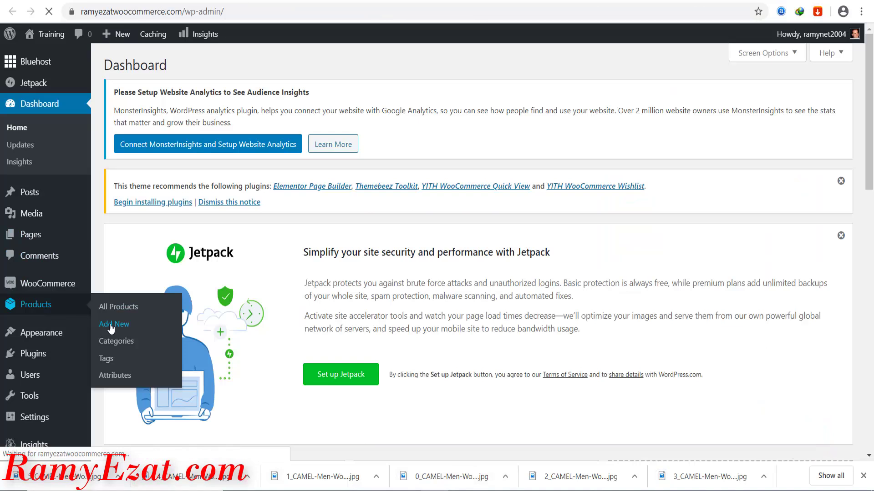
text(CAMEL Men Women High Top Hiking Shoes)
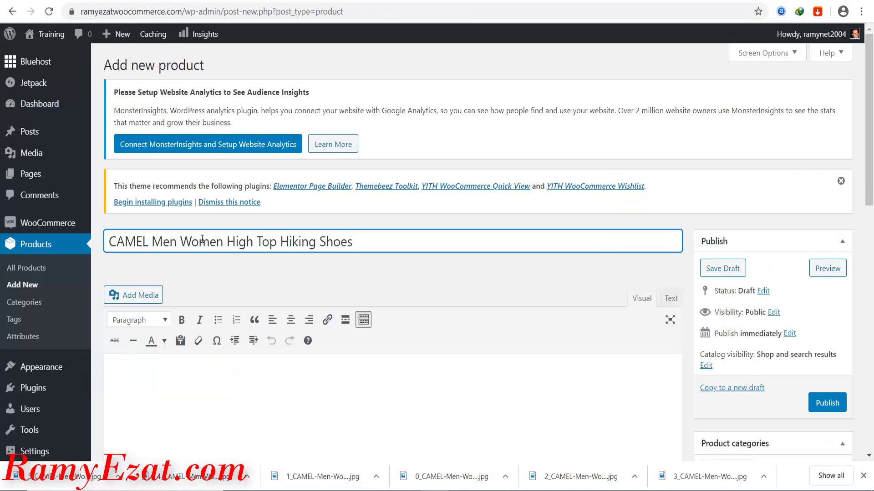
- Paste the copied AliExpress overview content into the product's main description
scroll(257, 280, down, 4)
click(257, 280)
key(ctrl+v)
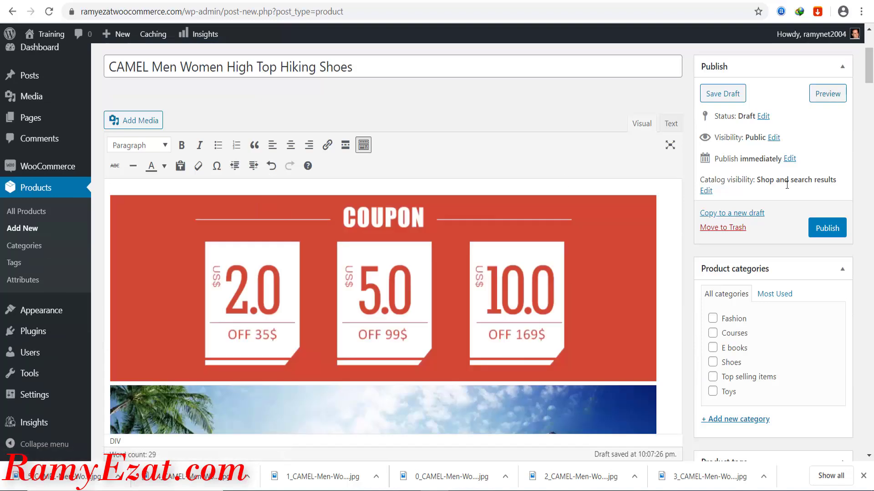
- Set the product type to Variable product and add a blank custom product attribute
drag(870, 75, 872, 440)
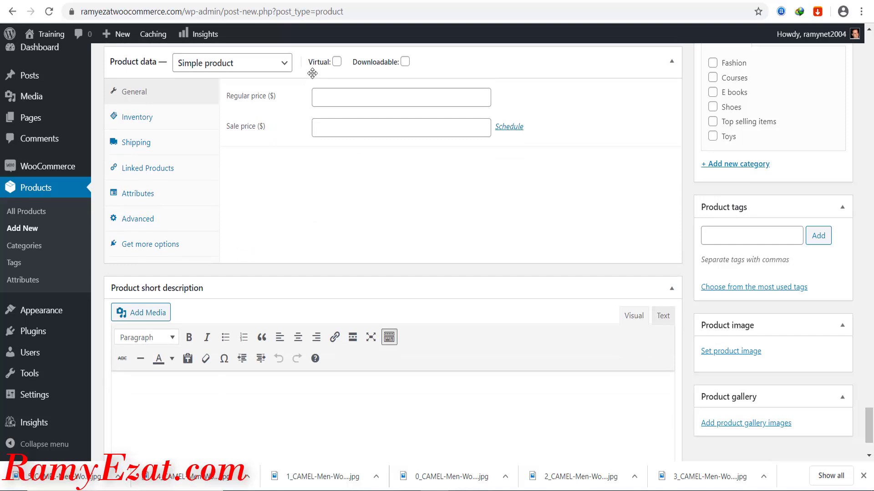
click(283, 66)
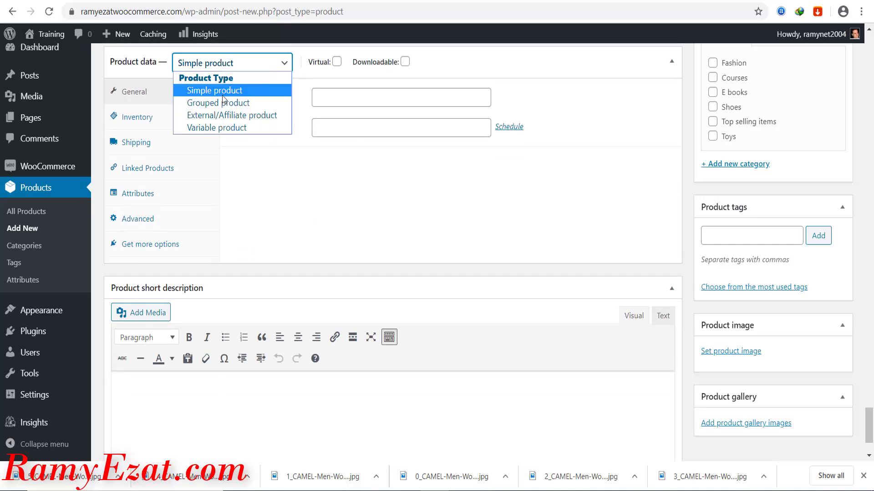
click(223, 128)
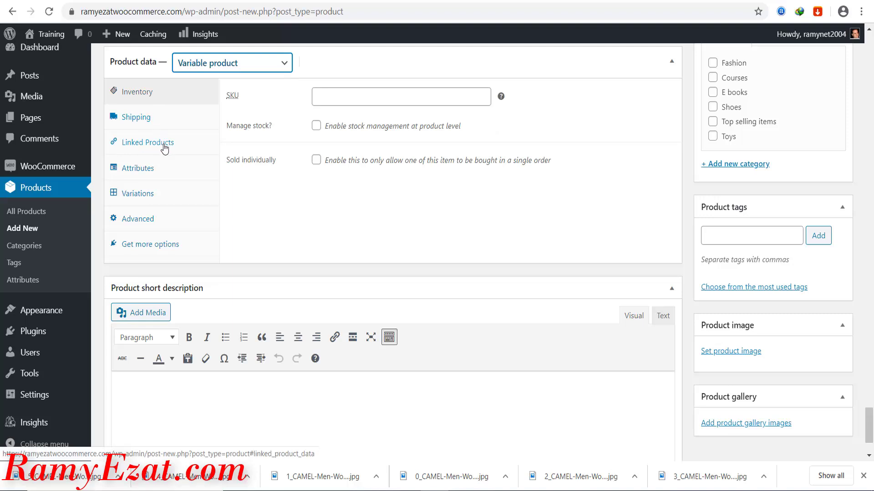
click(138, 168)
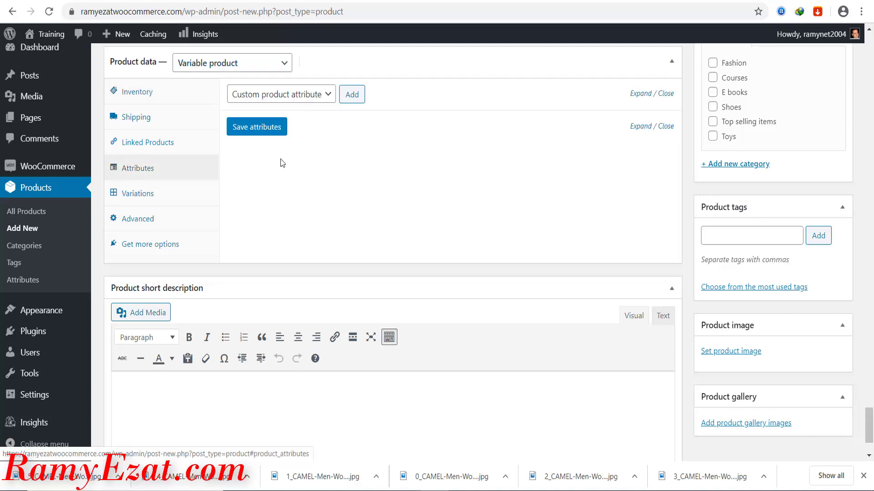
click(352, 94)
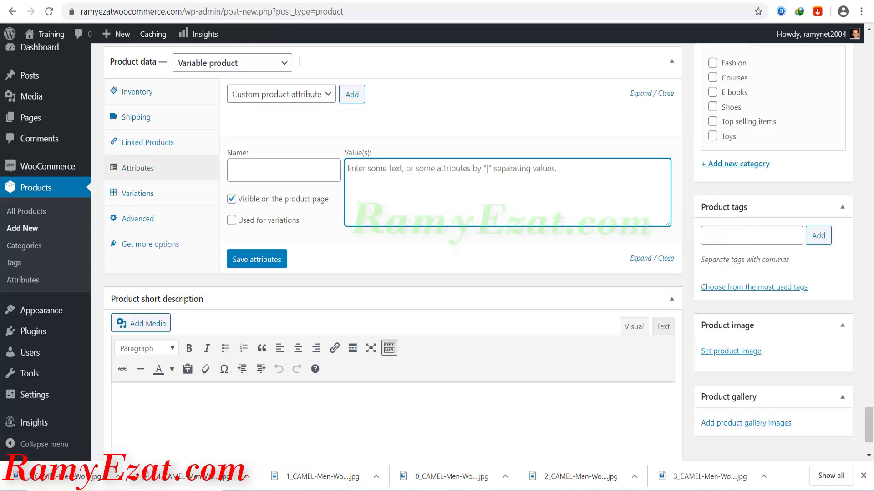
- Switch to the AliExpress boots listing and view its color options, selecting the Male-Black variant
key(ctrl+Tab)
key(ctrl+shift+Tab)
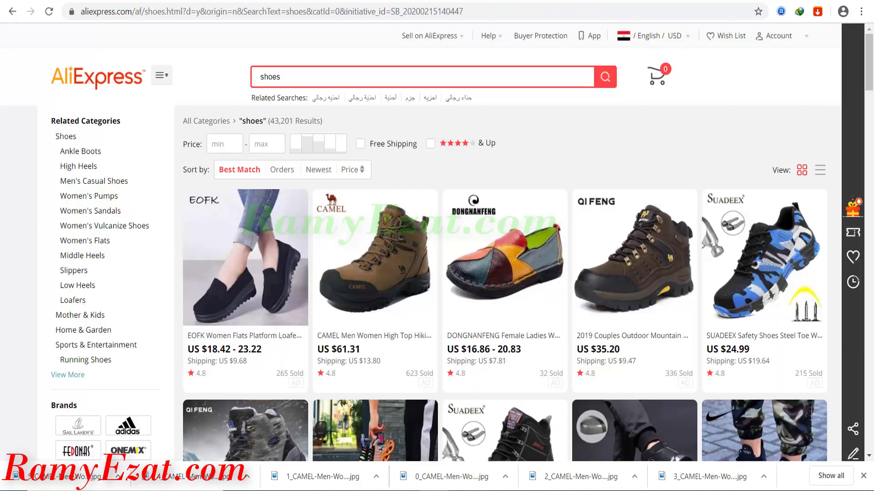
key(ctrl+Tab)
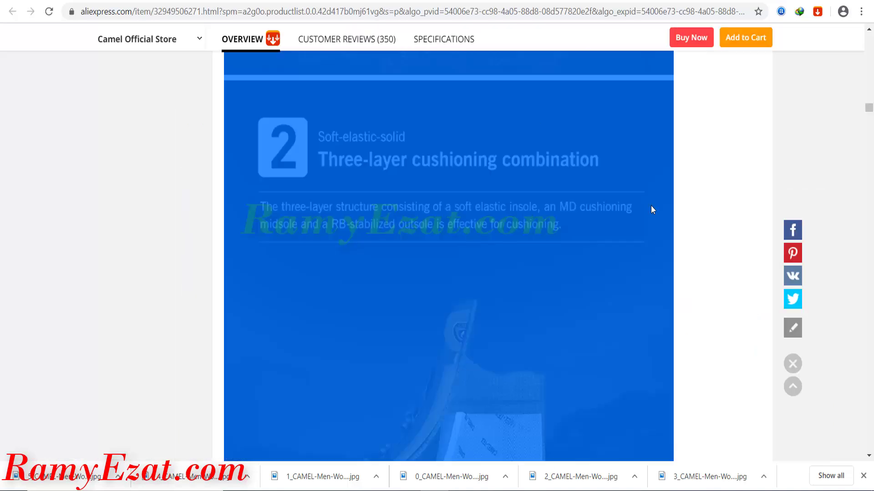
drag(871, 101, 871, 30)
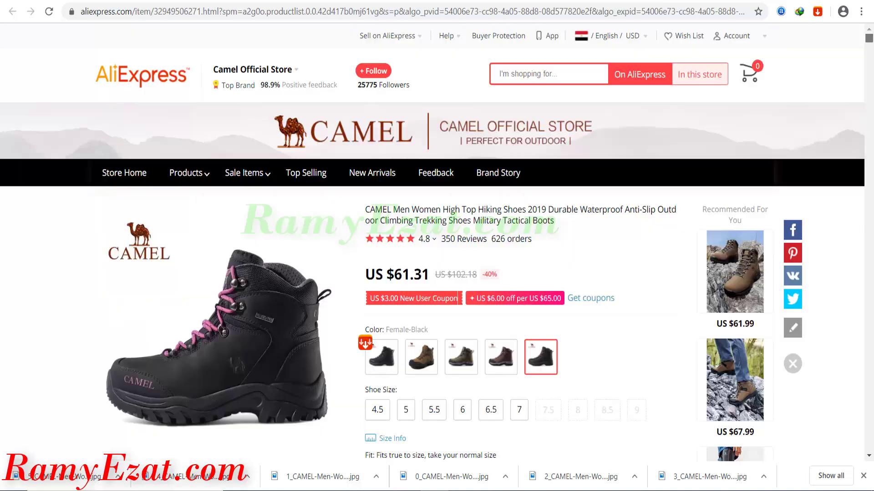
scroll(644, 283, down, 4)
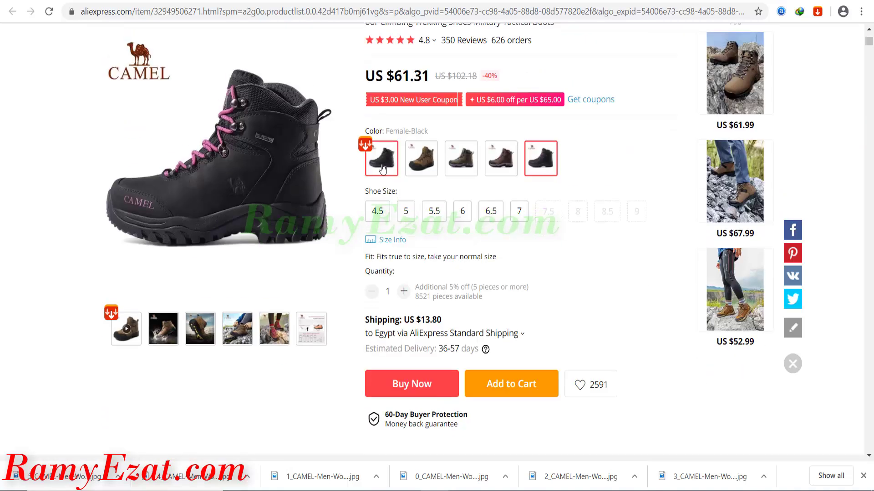
click(381, 168)
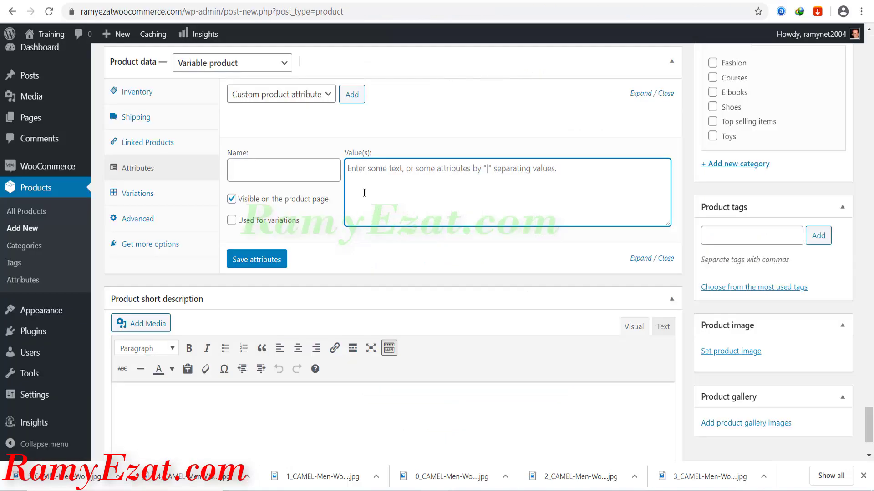
- Try to save an unnamed attribute with the values "Male black | Female black", used for variations, on the WooCommerce product
text(Male black)
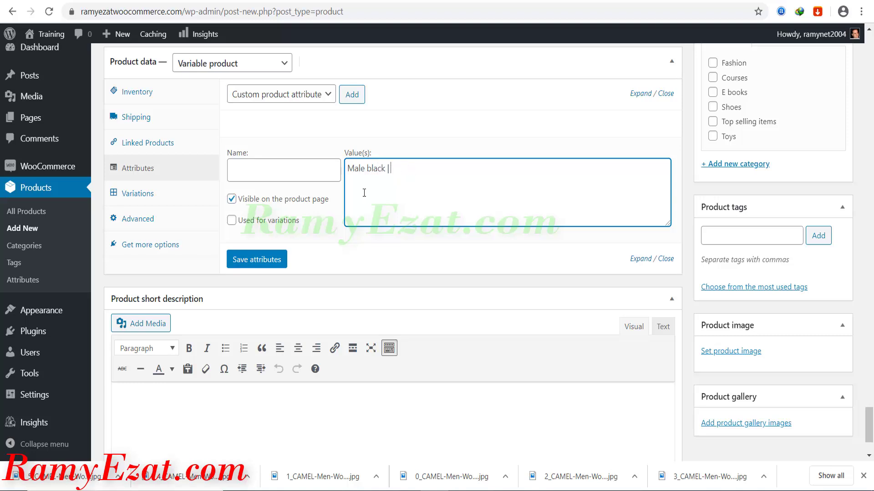
text(| Female black)
click(231, 220)
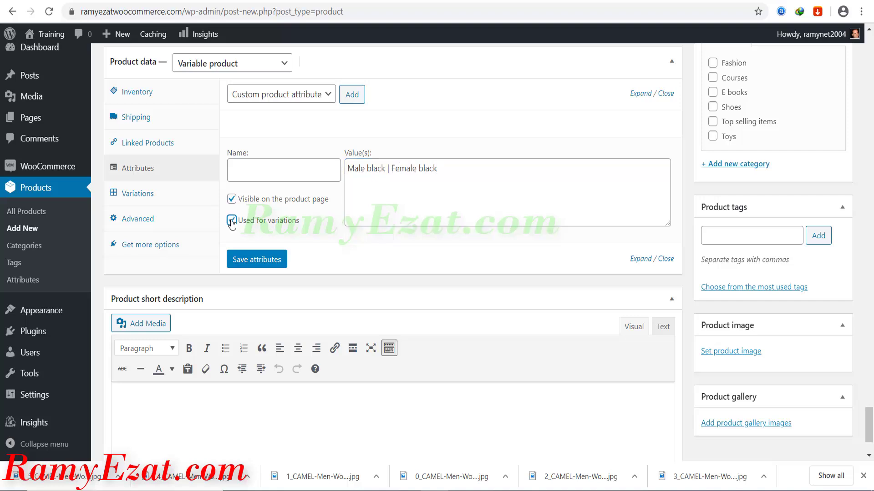
click(253, 260)
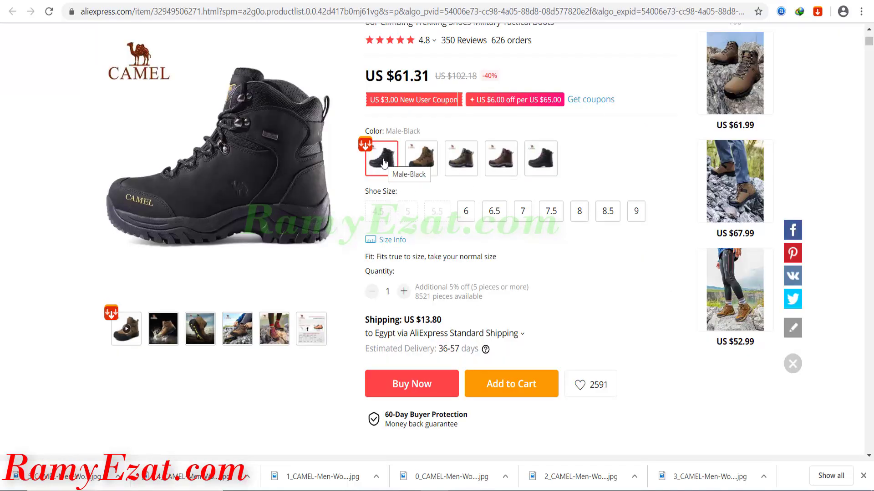
- Compare the available shoe sizes of the Male-Black and Female-Black variants on the AliExpress listing
mouse_move(633, 218)
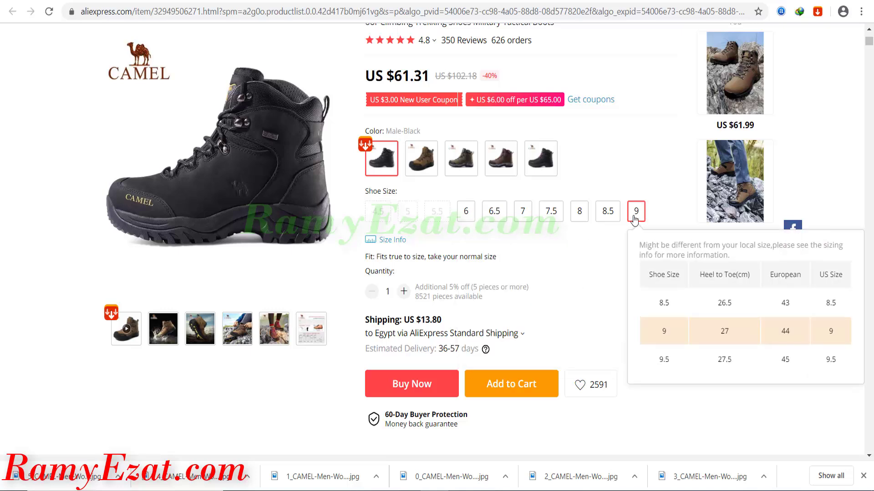
click(540, 158)
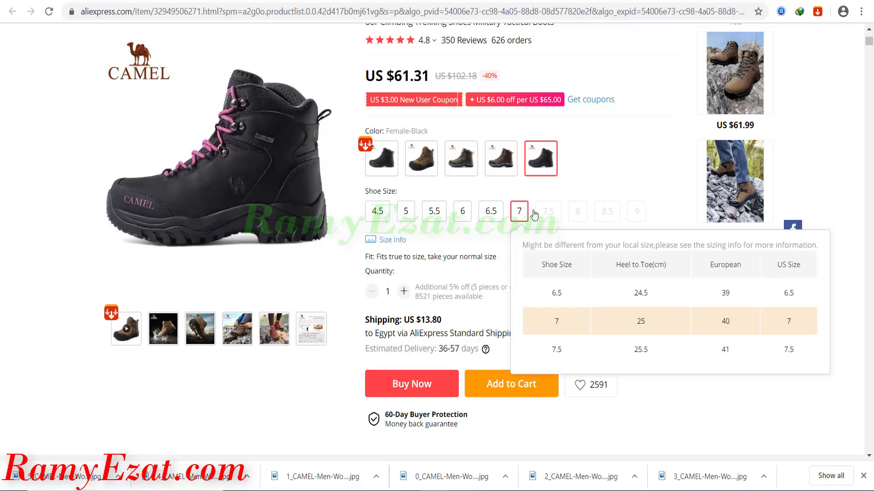
click(388, 165)
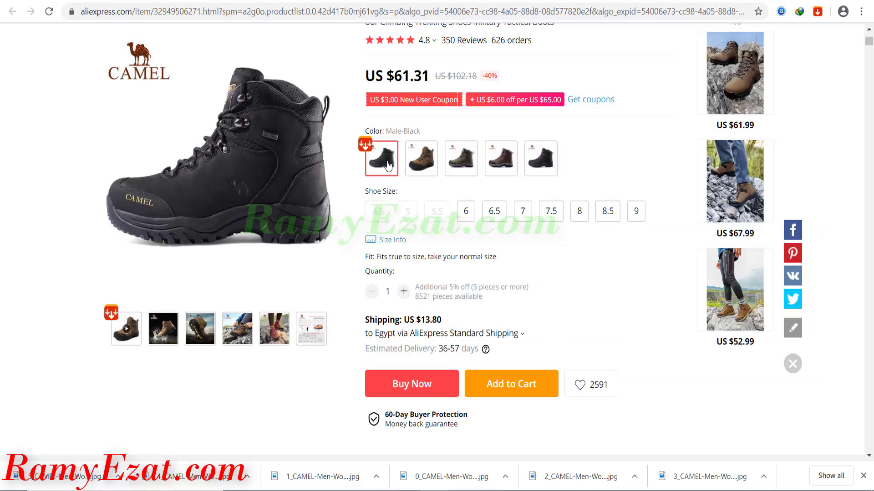
mouse_move(478, 217)
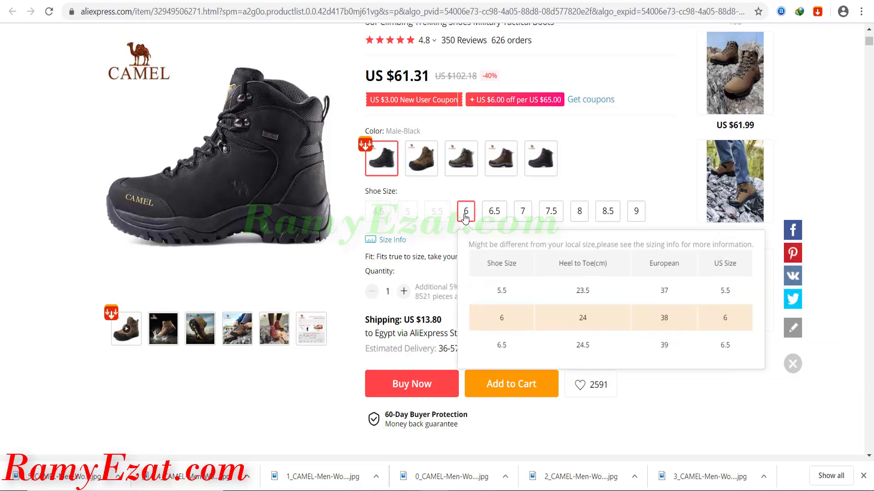
click(541, 159)
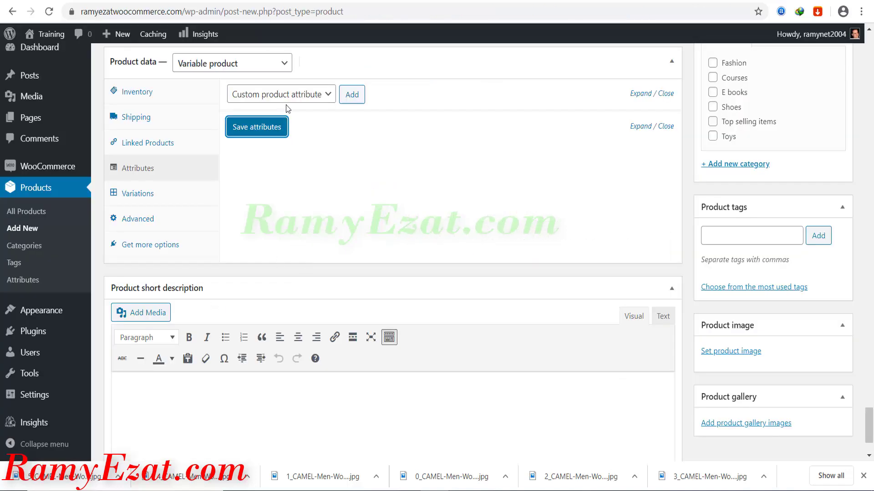
- Add a custom attribute named Size with values 5|6|7|8|9, checking the sizes on AliExpress, enable it for variations and save it
click(352, 94)
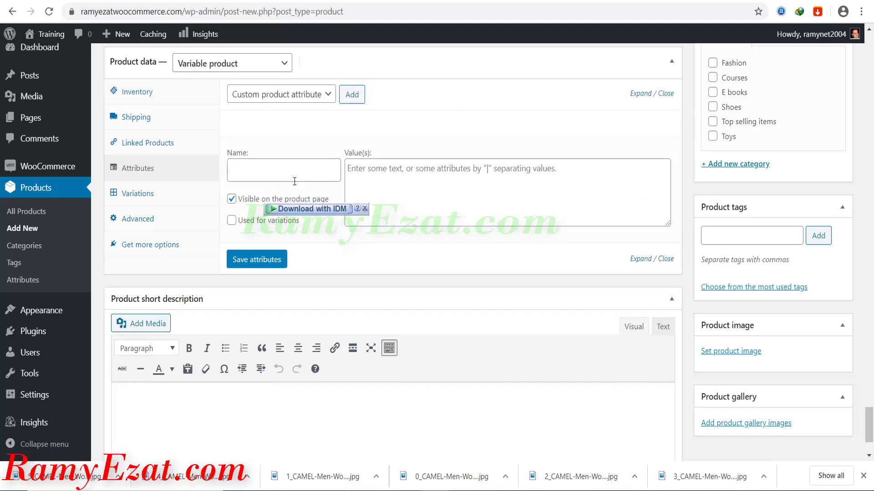
click(280, 170)
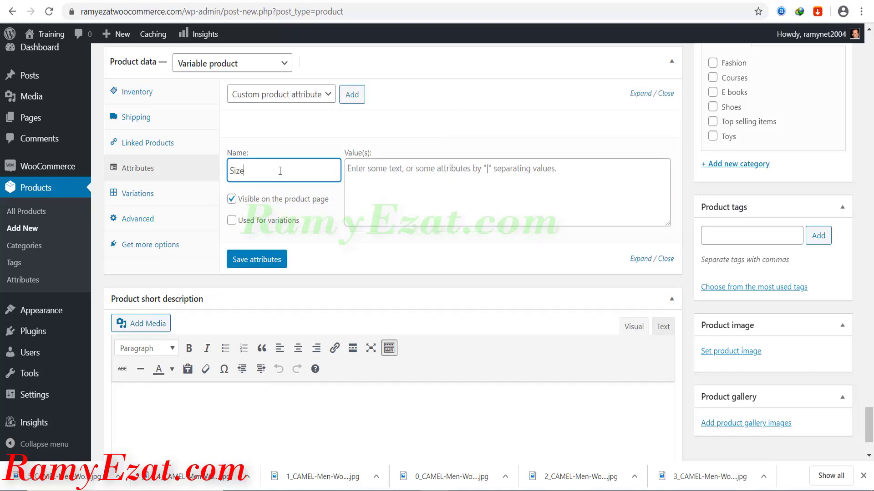
click(377, 184)
text(5|6|7|)
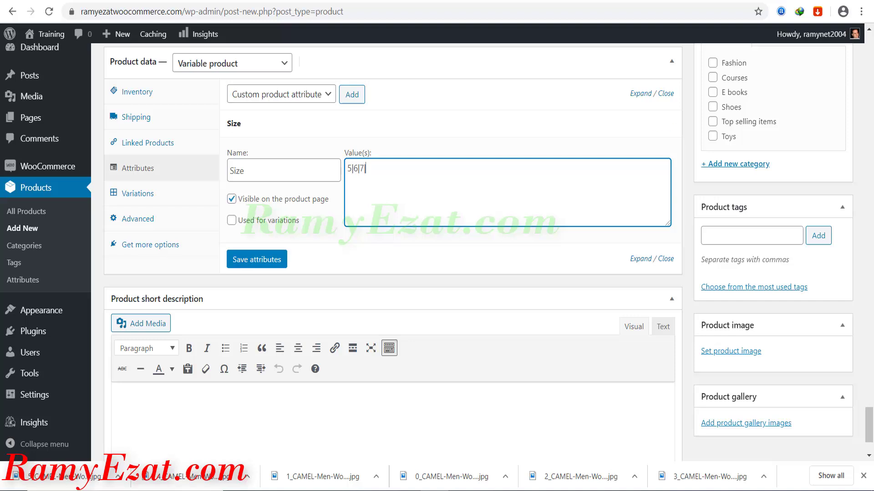
key(ctrl+Tab)
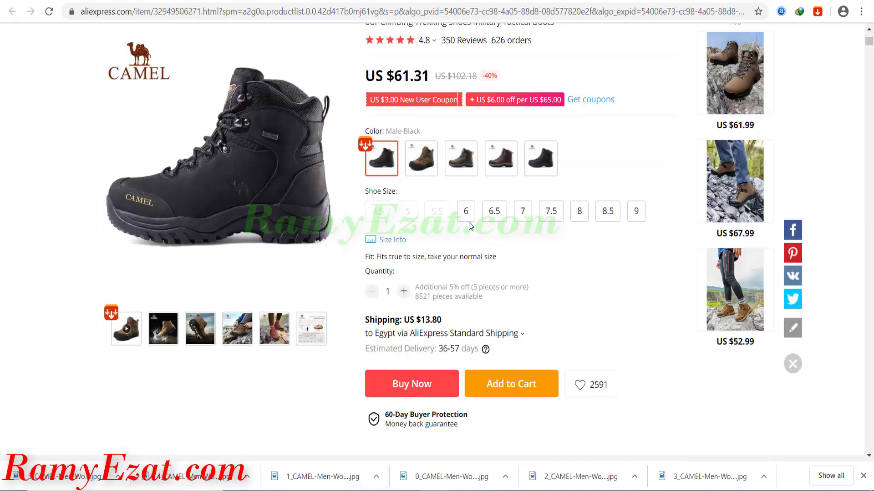
mouse_move(558, 218)
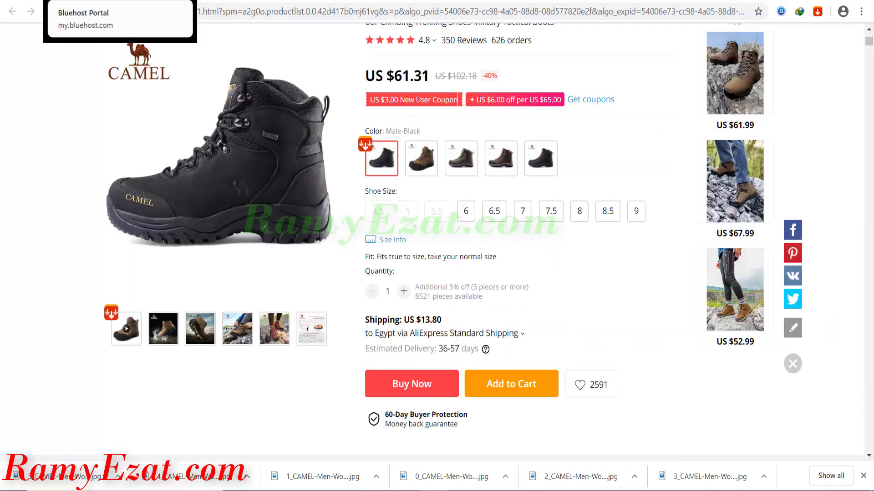
click(210, 5)
text(|8|9)
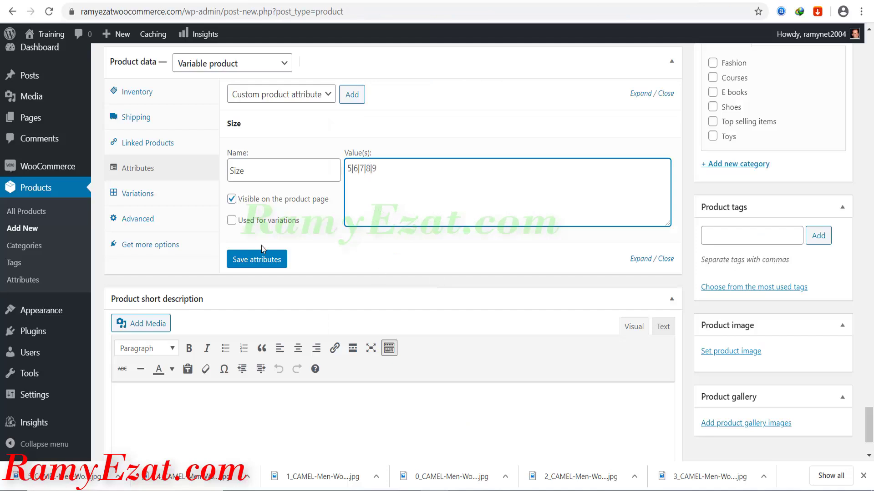
click(231, 221)
click(252, 267)
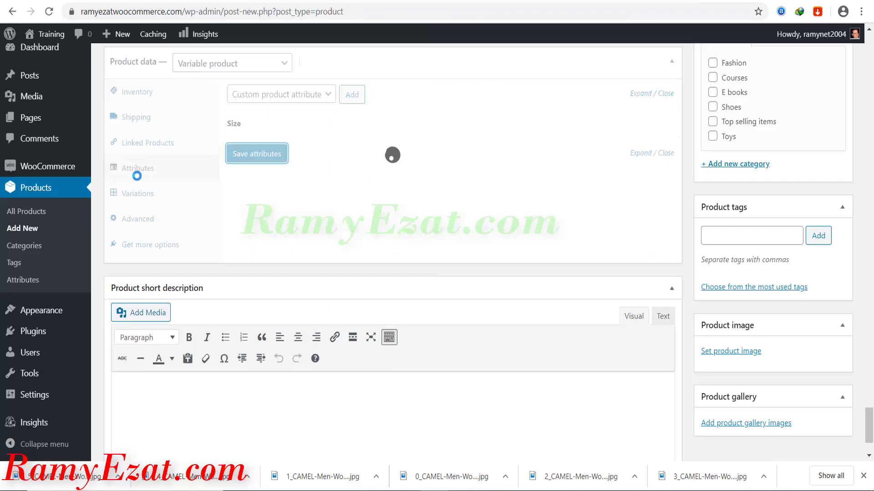
- Create product variations from all attributes while only the Size attribute is defined
click(130, 196)
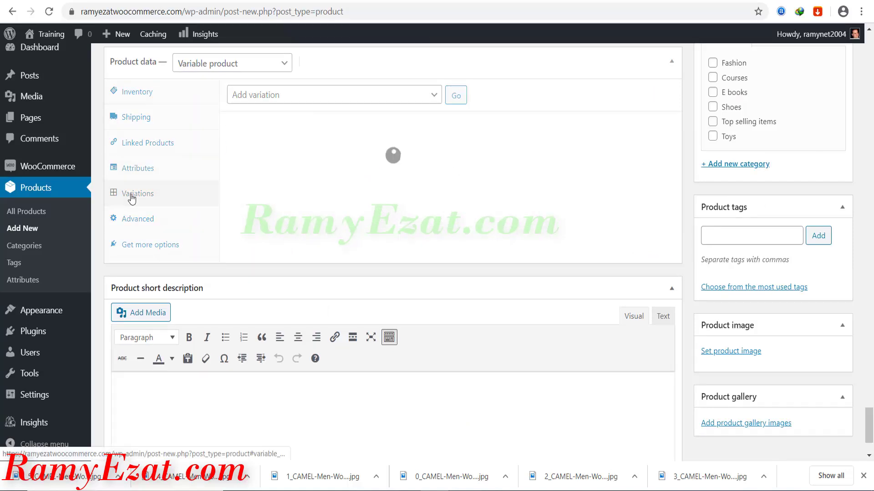
click(331, 94)
click(316, 123)
click(463, 94)
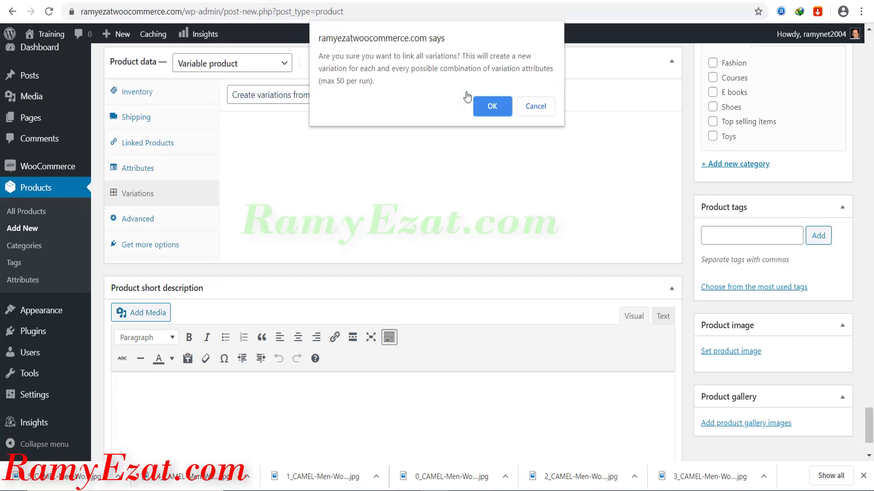
click(498, 111)
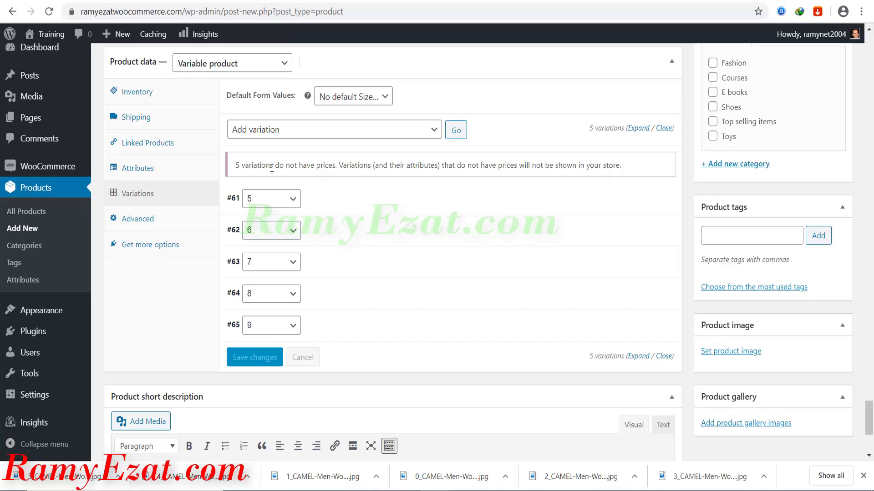
- Add a custom attribute named Colour with values "Male Black|Female Black", enable it for variations and save it
click(130, 172)
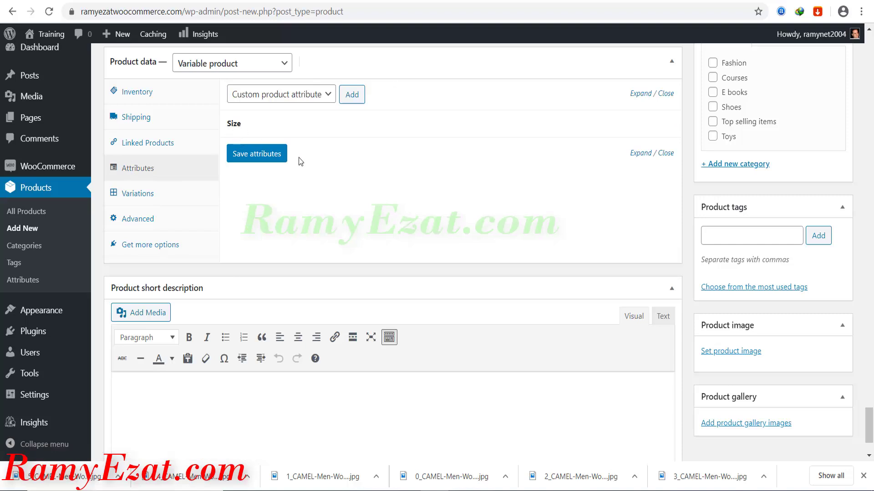
click(353, 95)
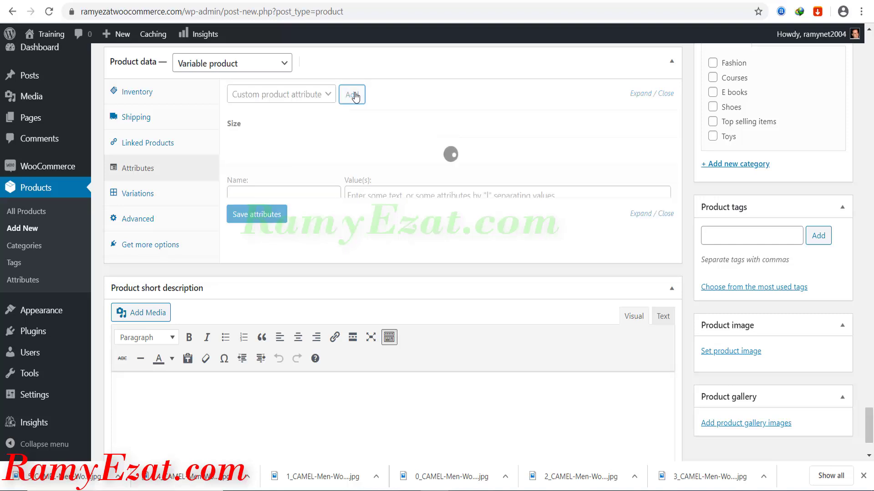
click(269, 204)
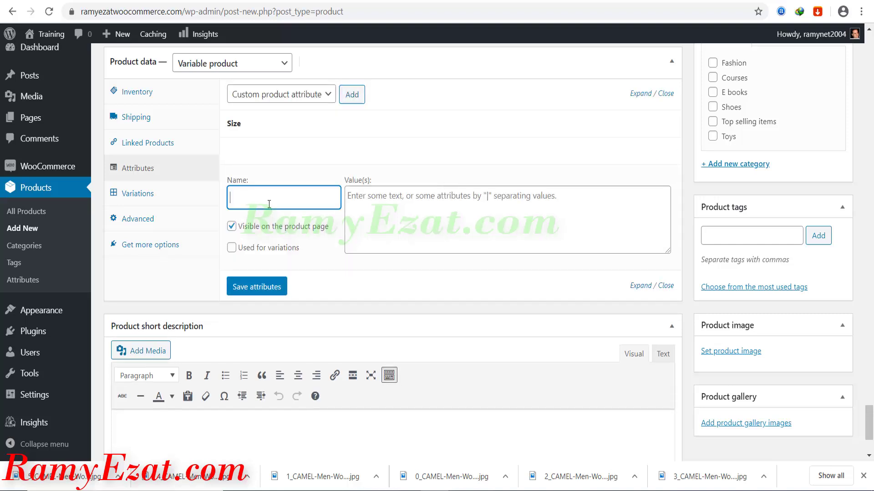
text(Colour)
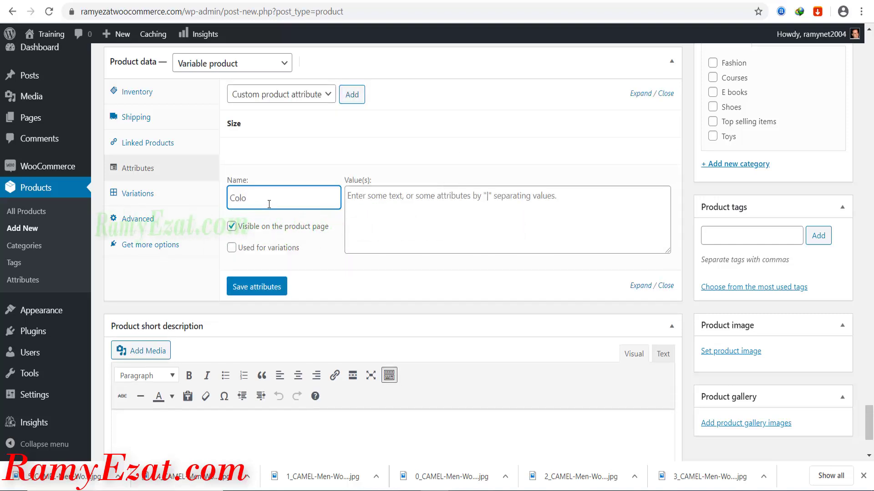
click(418, 212)
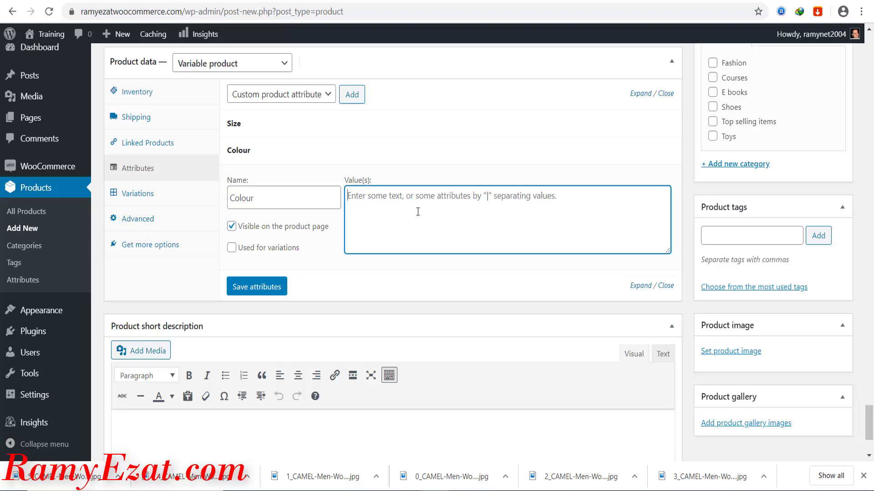
text(Male)
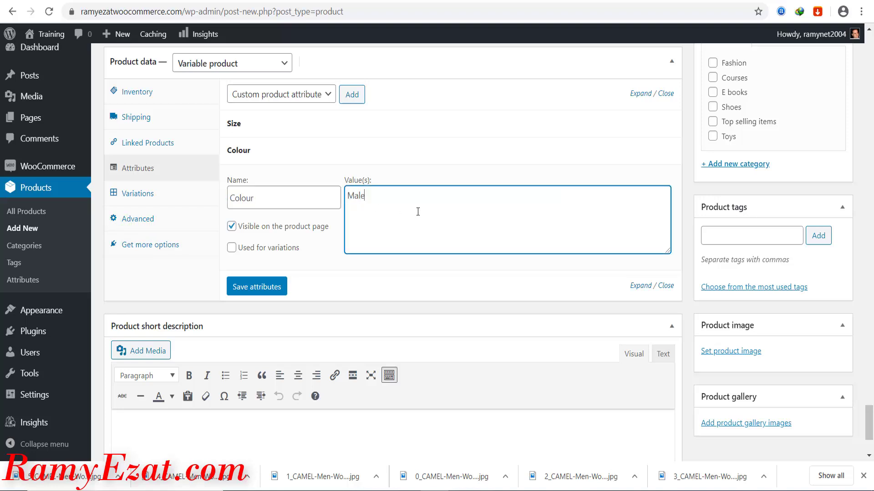
text( Black|Female Black)
click(232, 249)
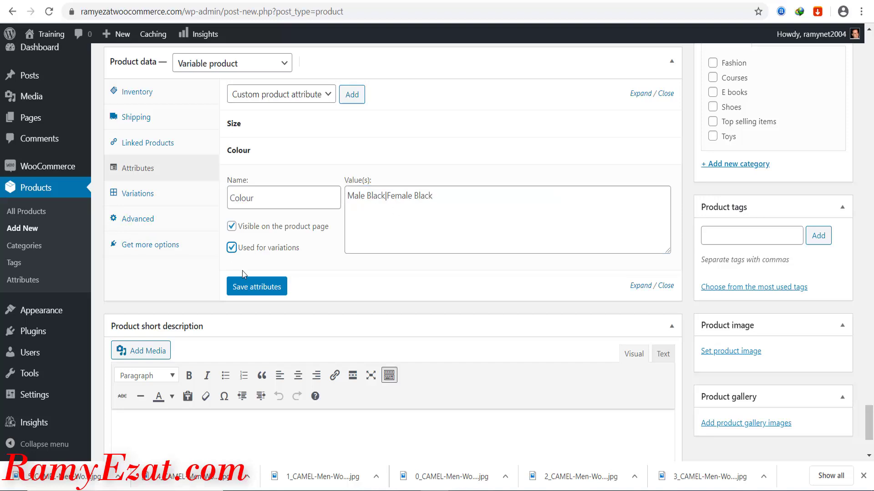
click(254, 288)
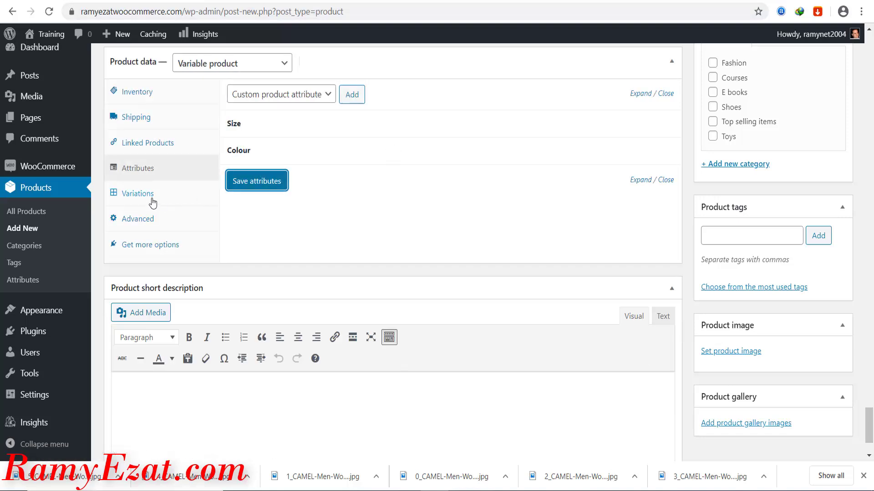
- Remove the existing size-only variations that have no specific colour assigned
click(144, 199)
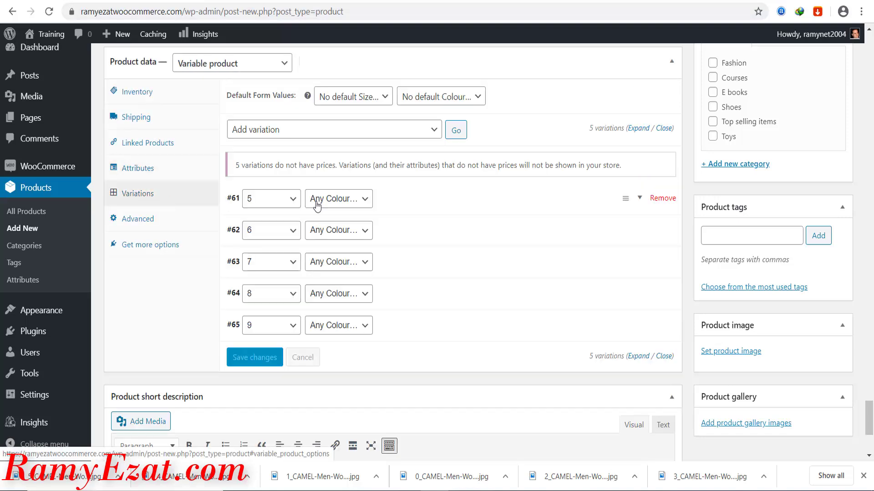
click(663, 198)
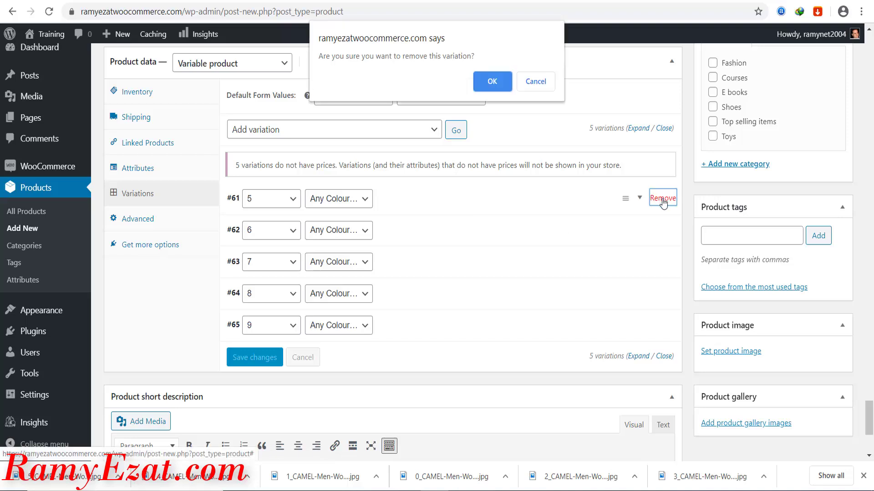
click(493, 81)
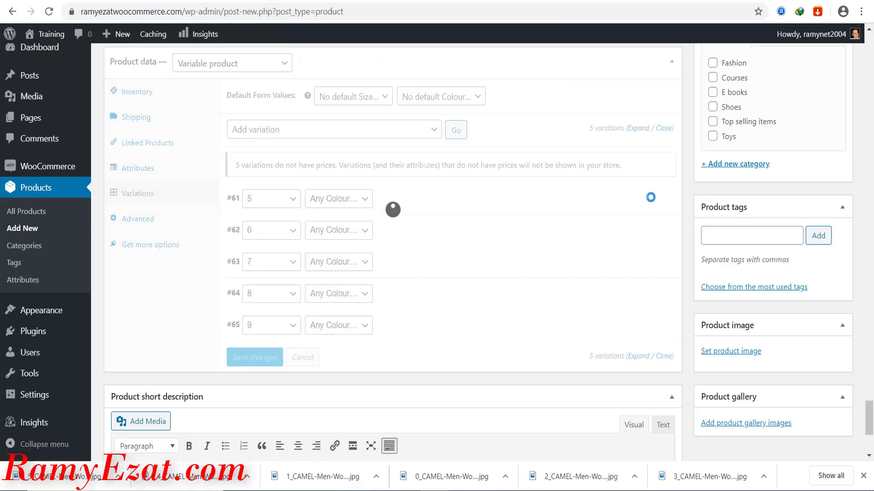
- Create variations from all attributes for every combination of Size and Colour
click(367, 95)
click(304, 121)
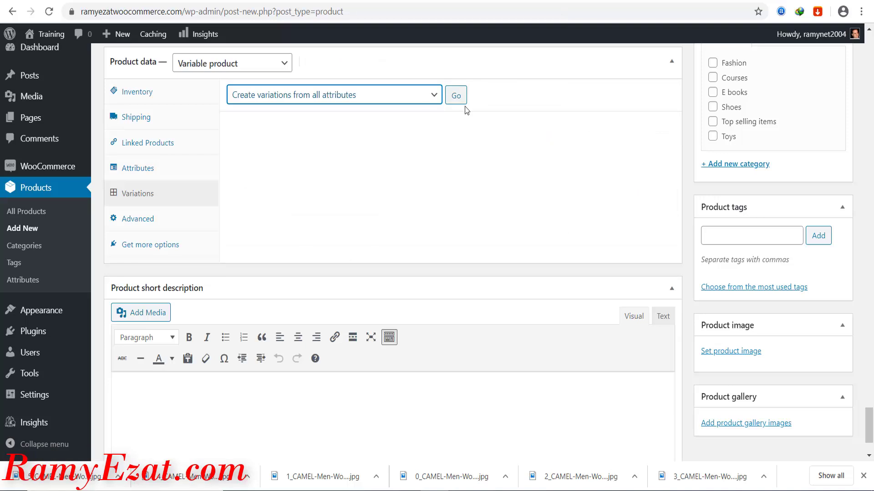
click(456, 96)
click(502, 107)
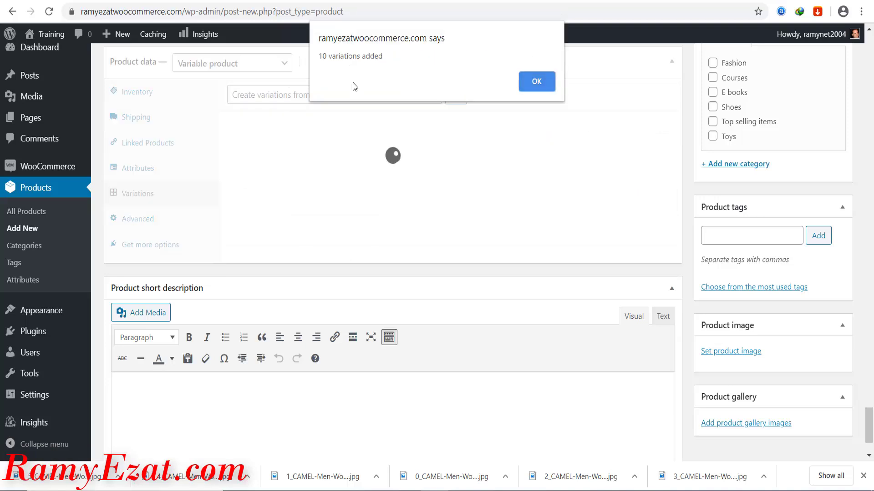
click(541, 85)
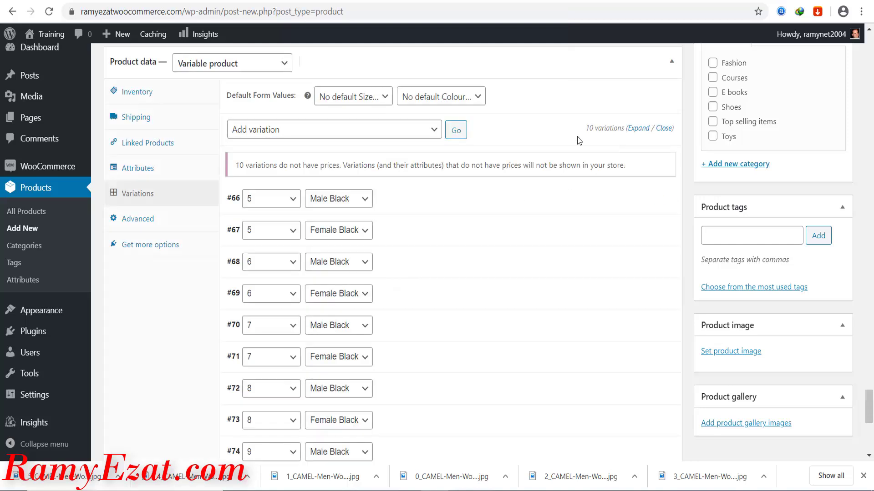
- Check the Male-Black shoe sizes on the AliExpress listing and remove the size 5 Male Black variation from the product
scroll(577, 137, down, 2)
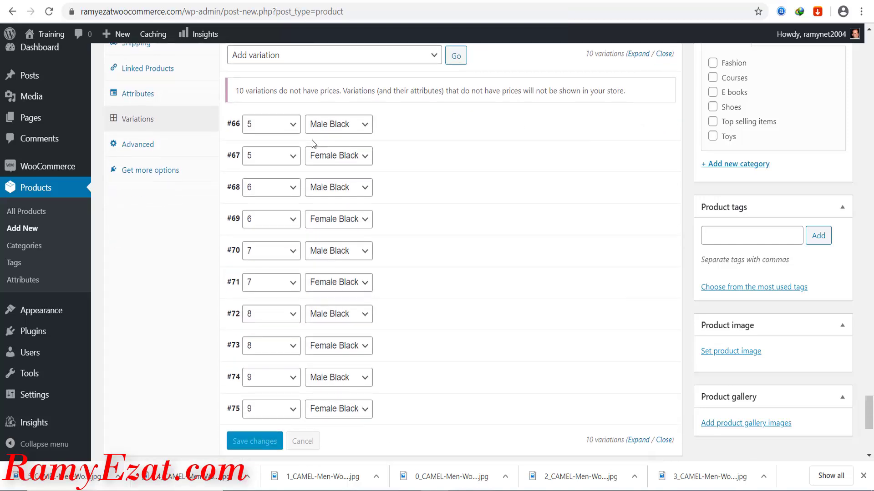
key(ctrl+Tab)
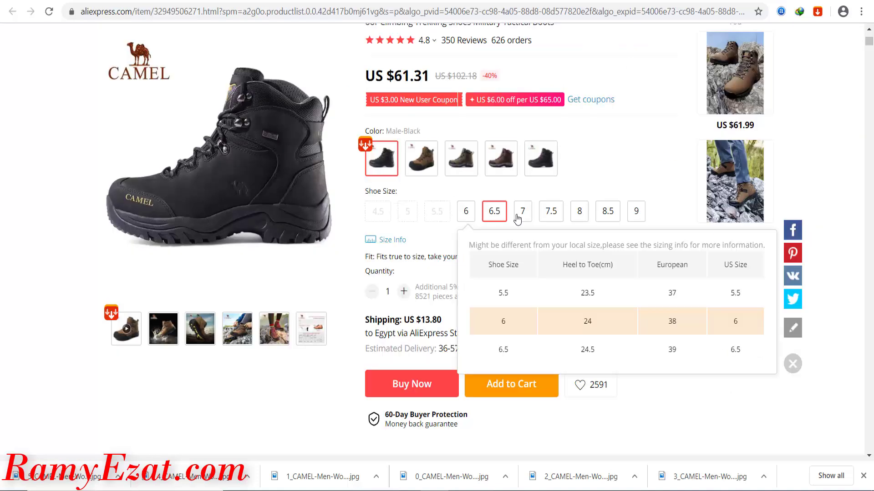
click(608, 211)
click(636, 211)
click(637, 211)
key(ctrl+shift+Tab)
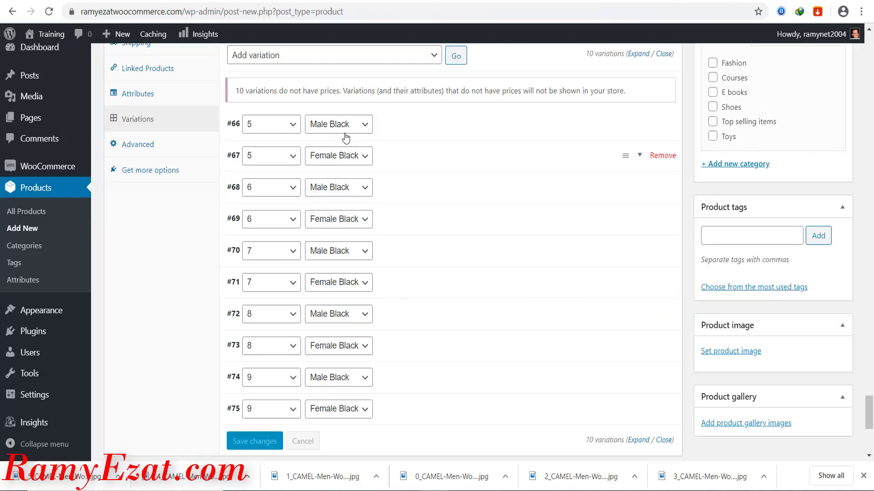
click(661, 125)
key(Return)
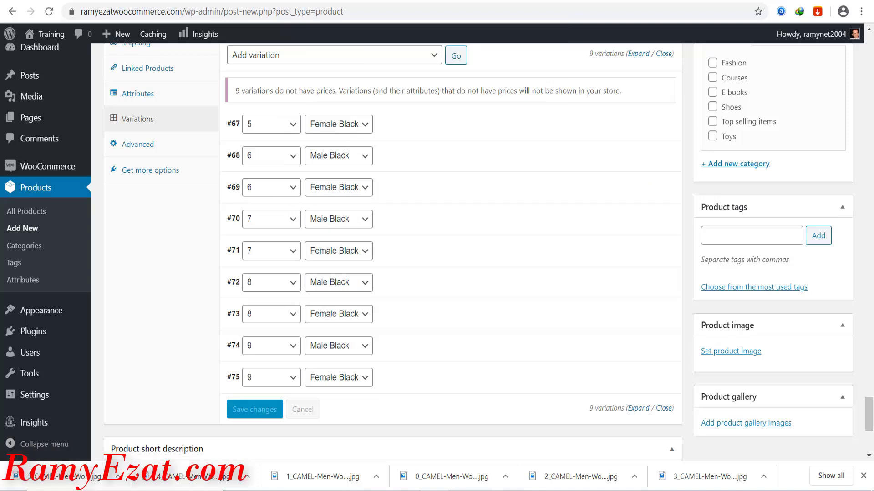
- Check the Female-Black shoe sizes on the AliExpress listing and remove the size 8 and size 9 Female Black variations from the product
key(ctrl+Tab)
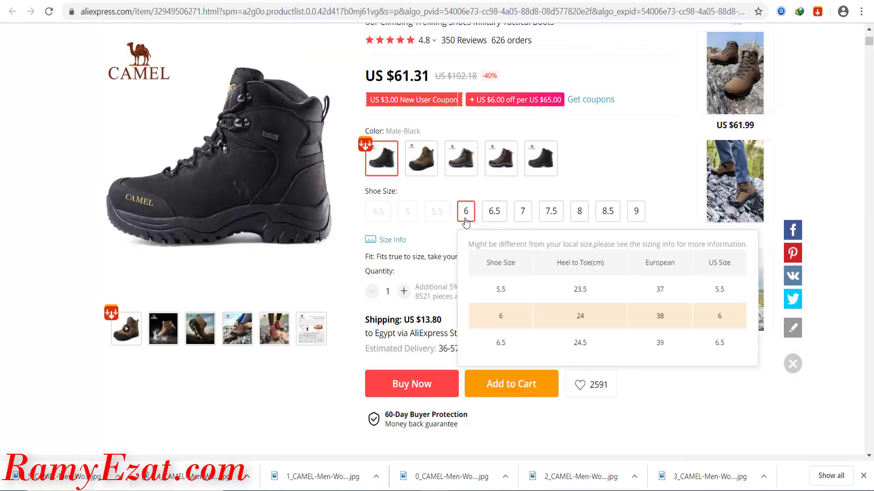
click(540, 159)
click(407, 213)
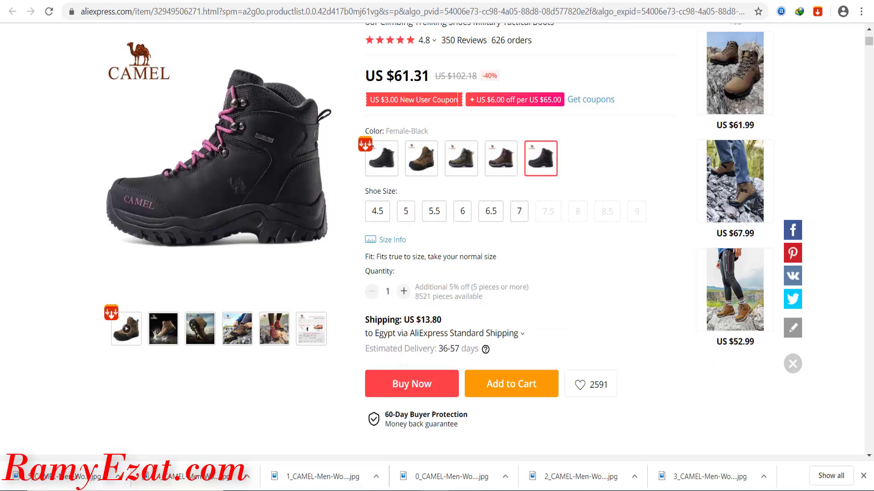
key(ctrl+Tab)
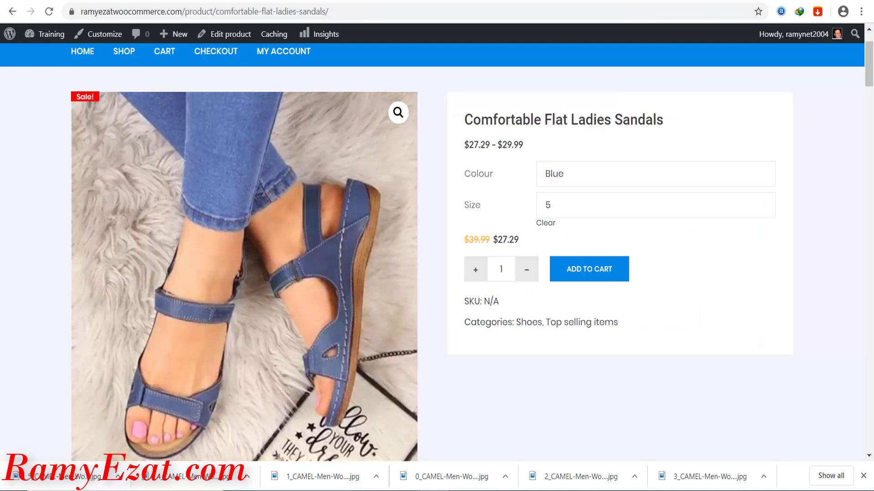
key(ctrl+Tab)
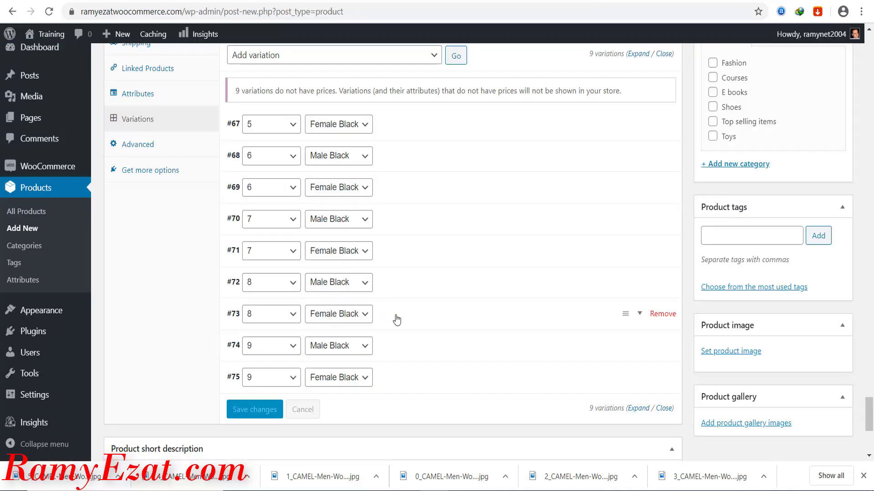
click(661, 314)
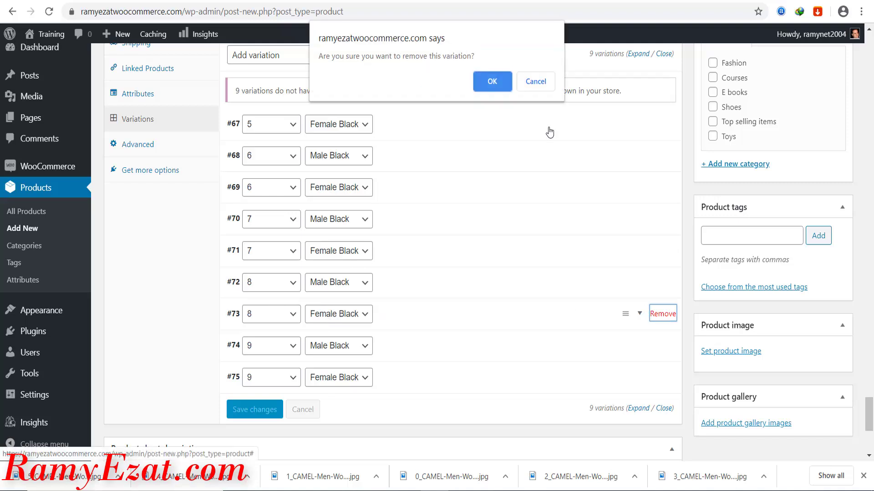
click(496, 82)
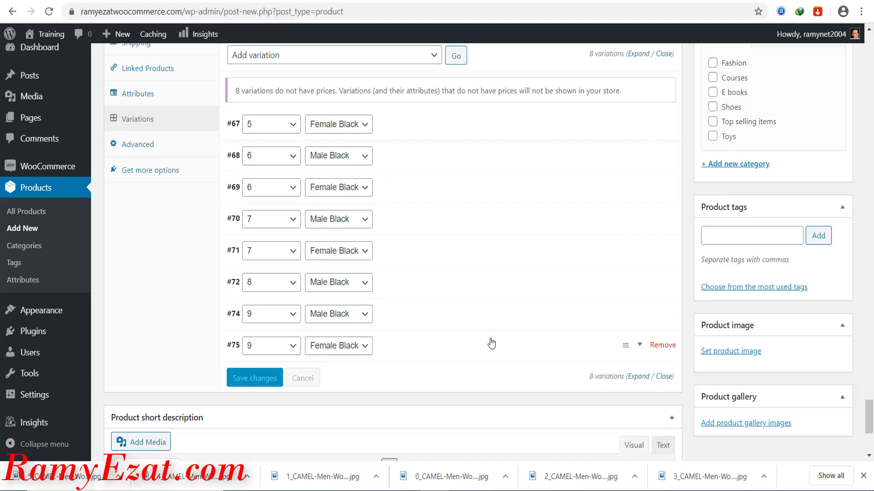
click(661, 353)
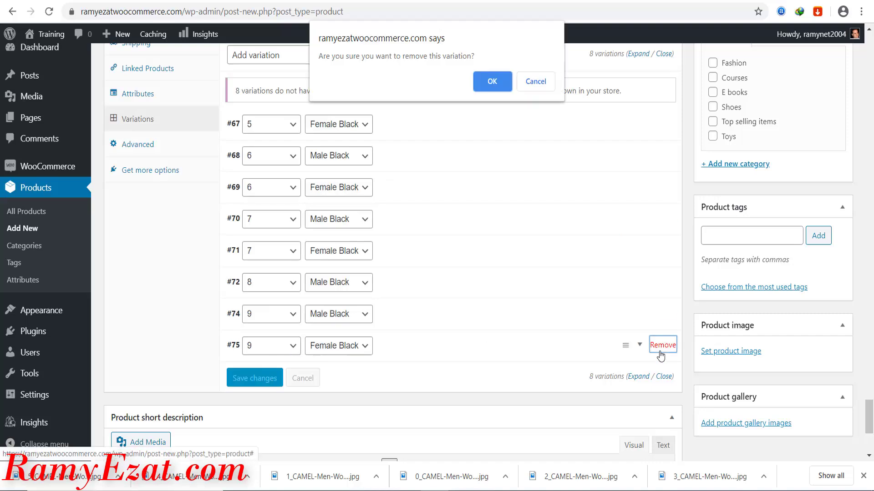
click(490, 82)
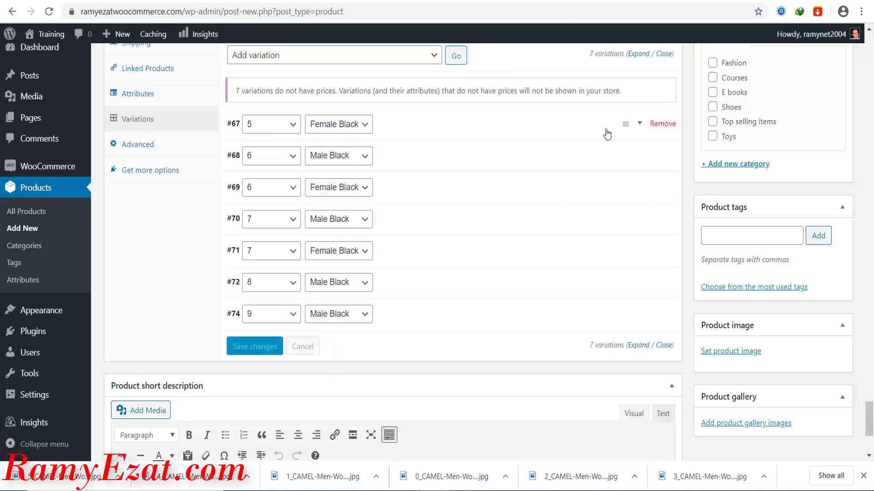
- Expand the size 5 Female Black variation and look through the Downloads folder for a matching variation image
click(638, 125)
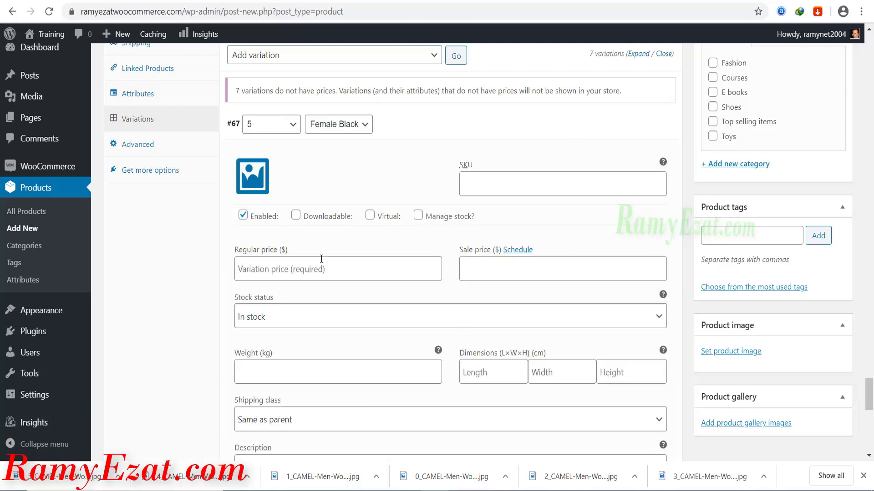
click(254, 179)
click(51, 87)
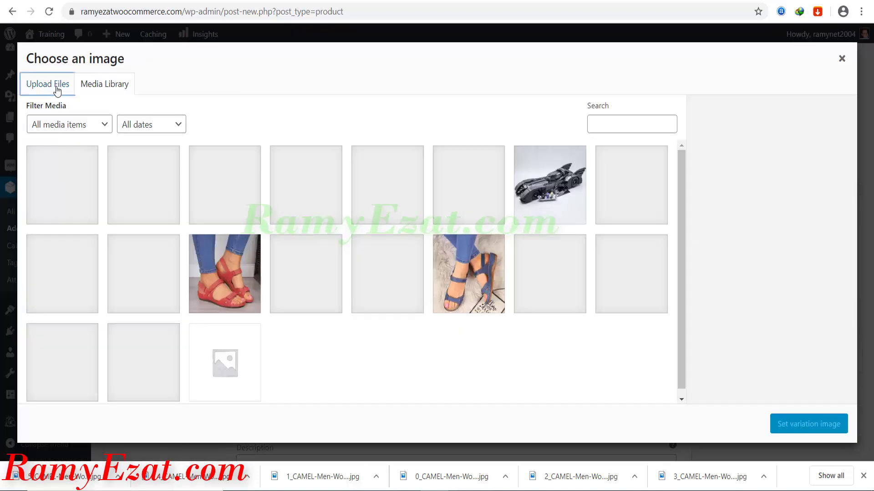
click(437, 255)
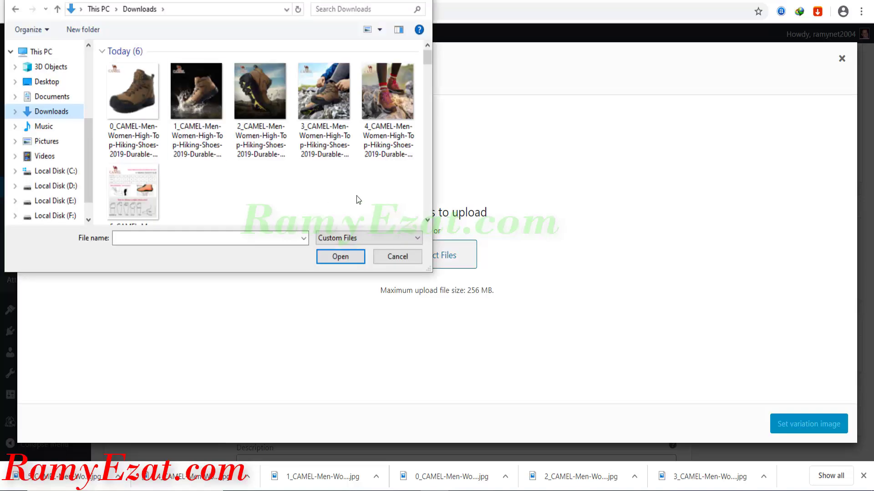
click(399, 259)
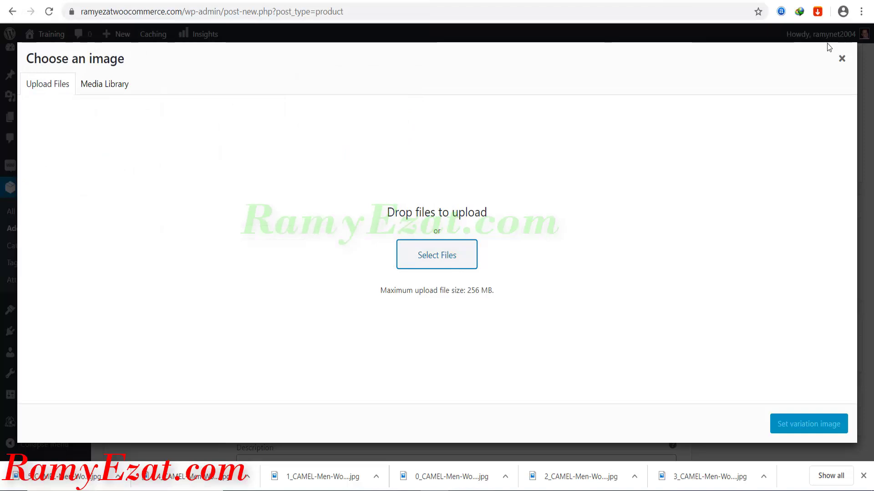
click(842, 58)
- Switch to the AliExpress listing and download the product's variants images with AliSave
key(ctrl+Tab)
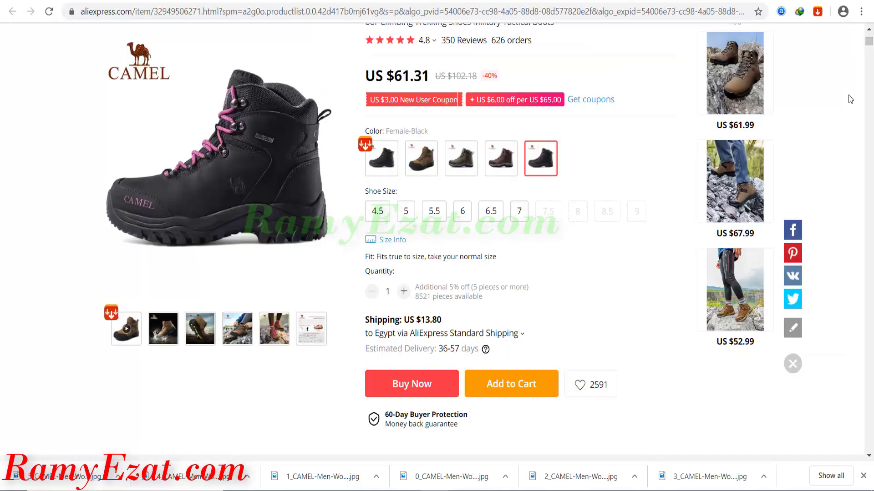
drag(869, 40, 827, 21)
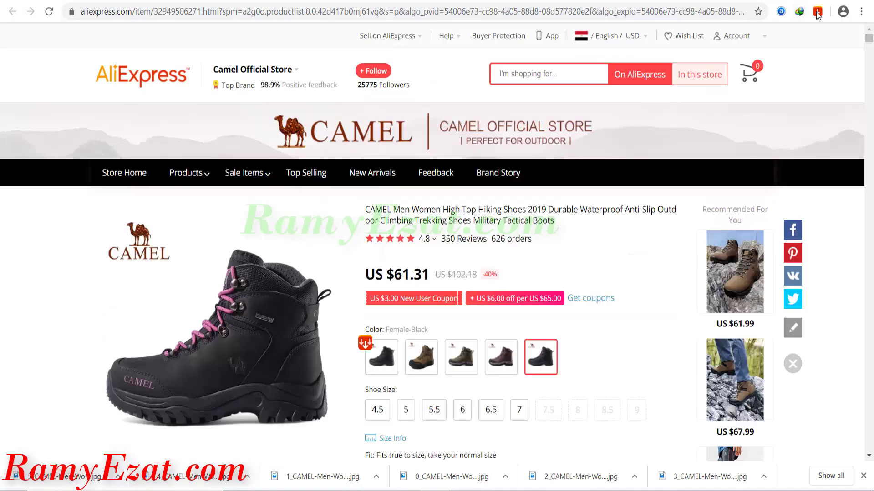
click(817, 14)
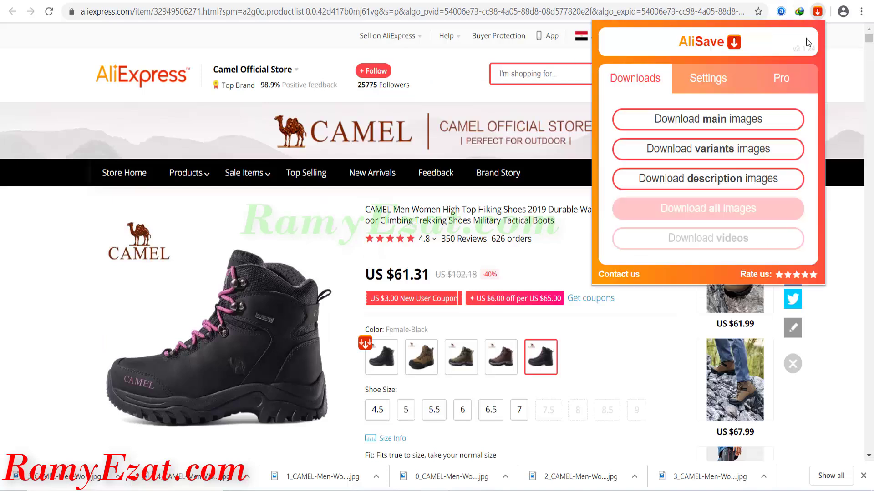
click(716, 153)
click(716, 155)
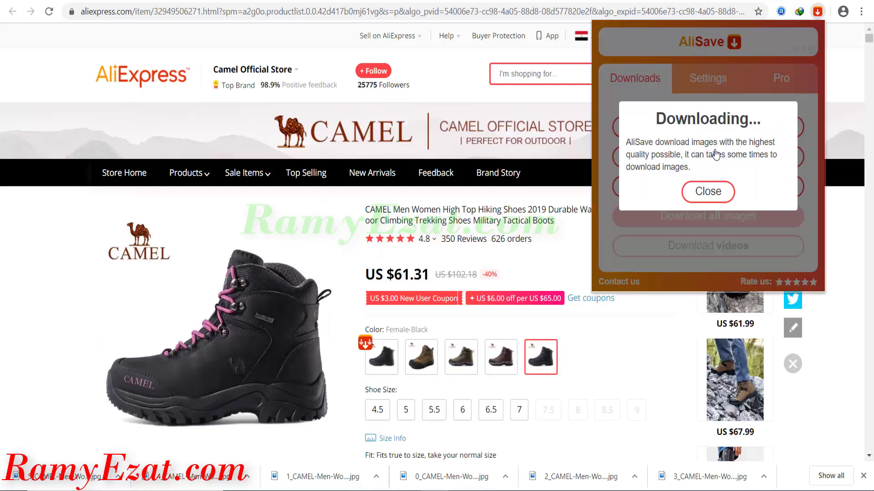
click(706, 188)
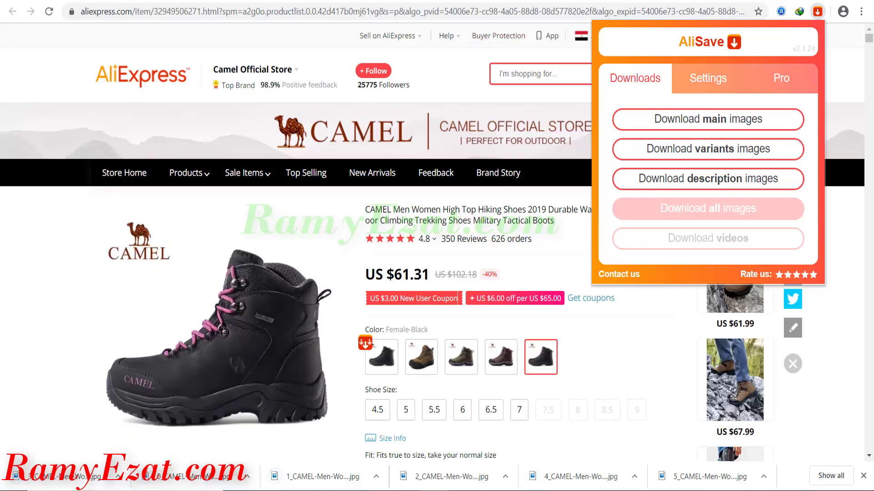
- Back in the WooCommerce product, upload the downloaded black boot with pink laces and set it as the size 5 Female Black variation image
key(ctrl+Tab)
key(ctrl+Tab)
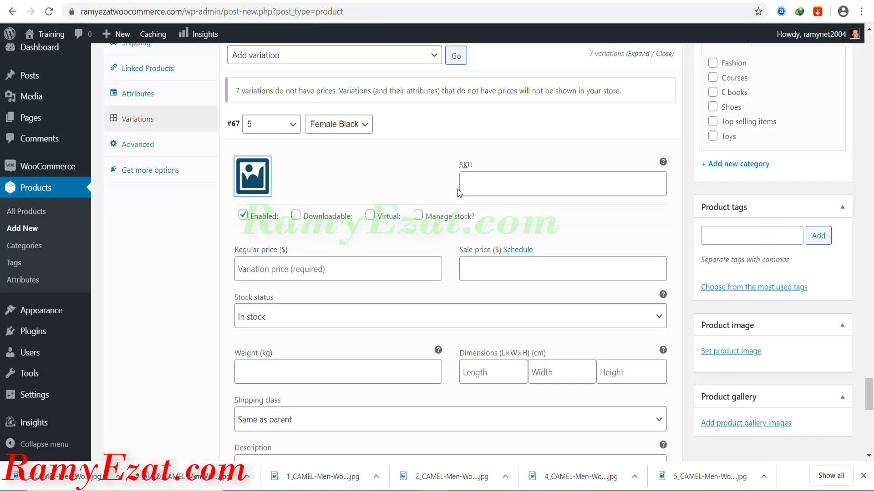
click(251, 177)
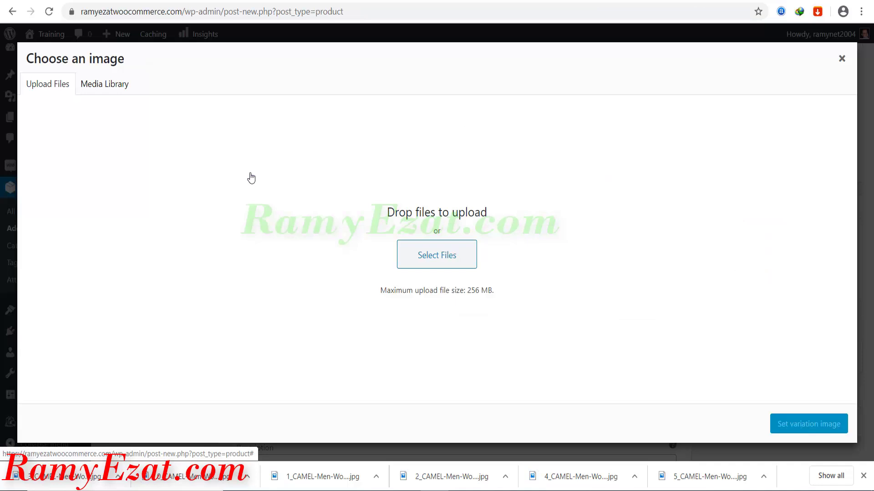
click(437, 254)
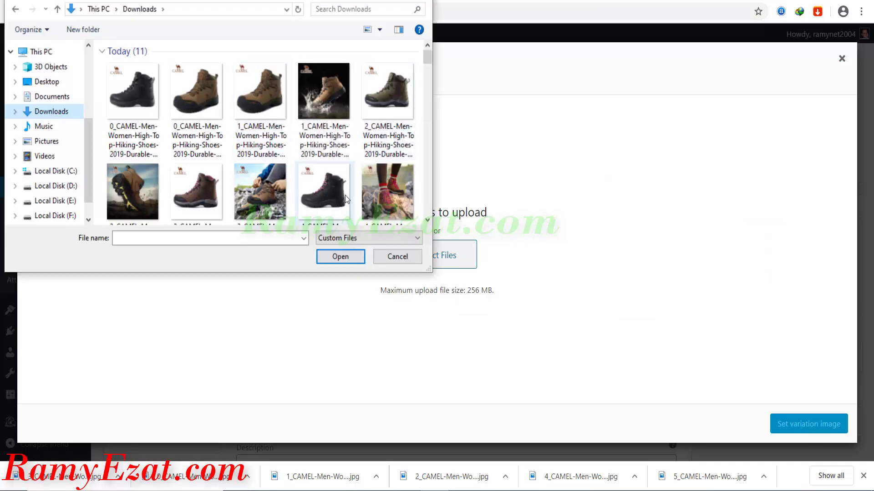
click(323, 195)
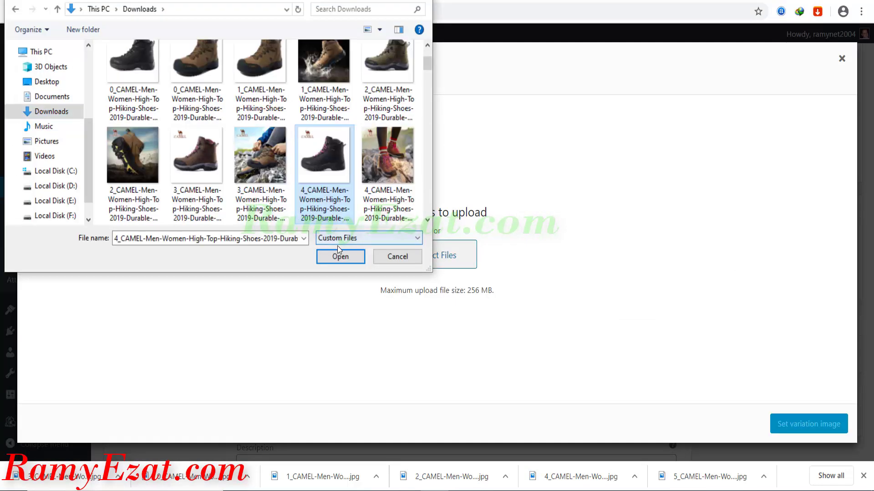
click(339, 257)
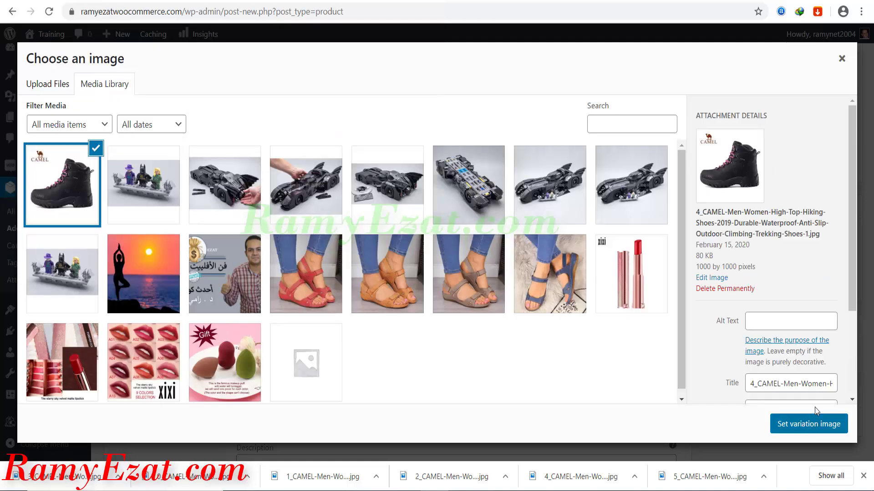
click(822, 428)
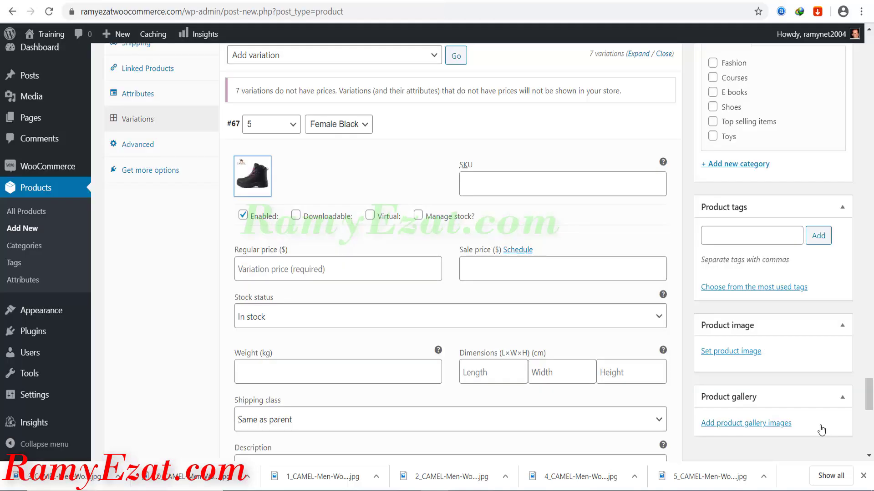
- Consult the AliExpress price and give the size 5 Female Black variation a regular price of 159 and a sale price of 129
click(305, 270)
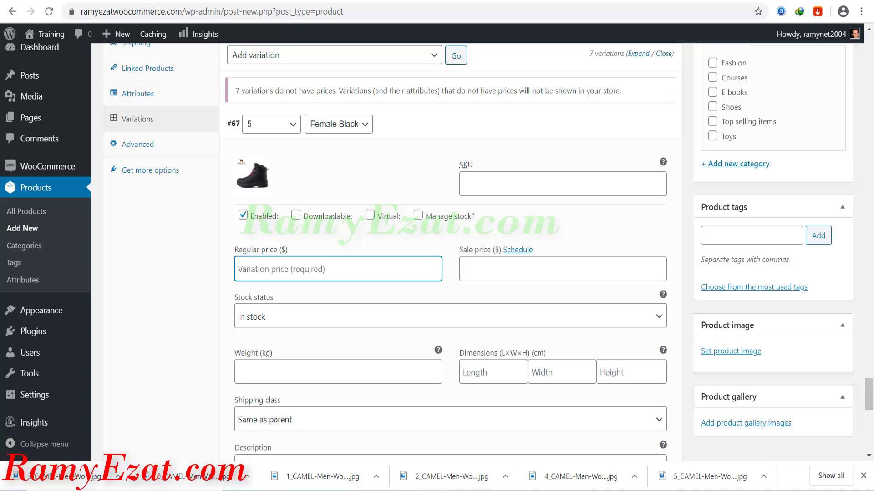
key(ctrl+Tab)
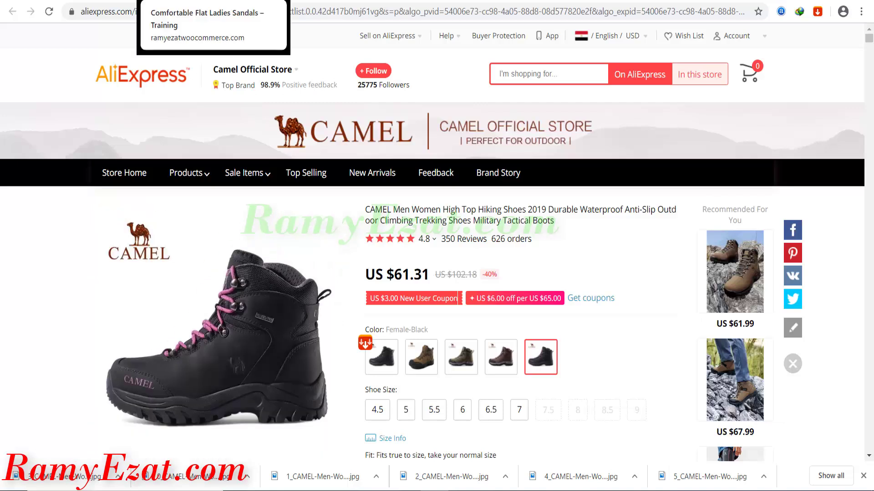
key(ctrl+Tab)
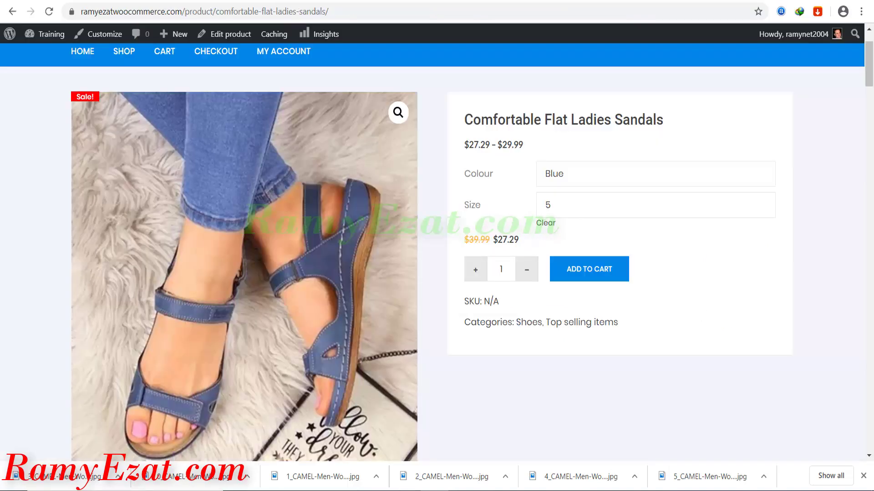
key(ctrl+Tab)
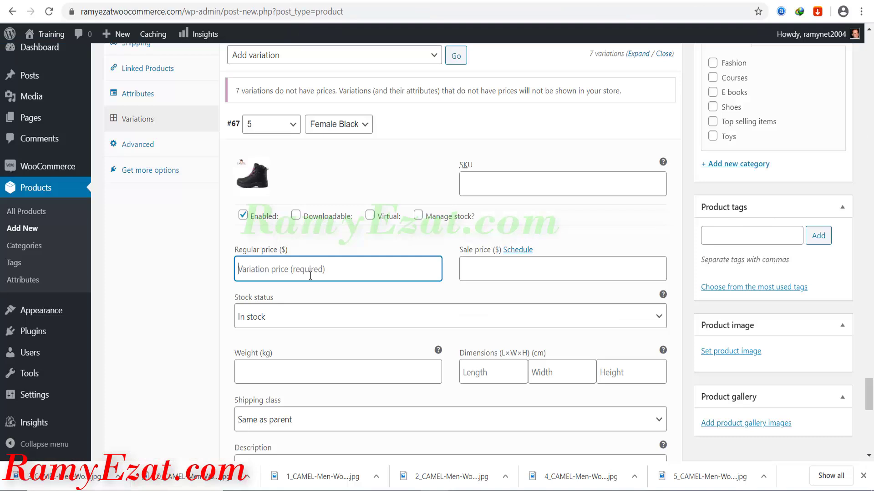
text(159)
click(506, 273)
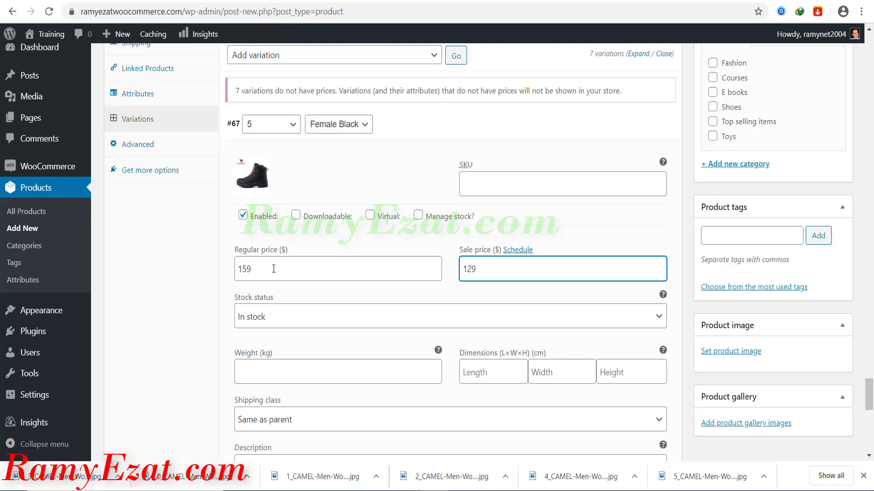
click(217, 263)
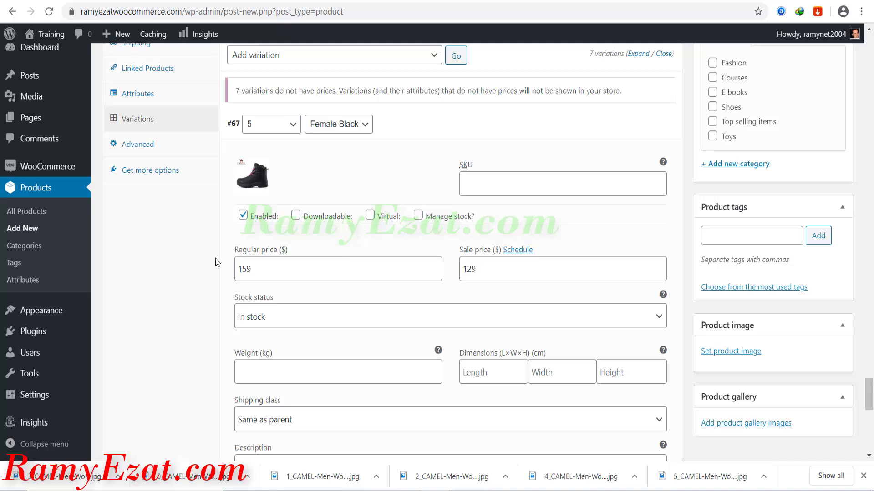
- Expand the size 6 Male Black variation, upload the plain black boot image from Downloads and set it as the variation image
scroll(217, 263, down, 3)
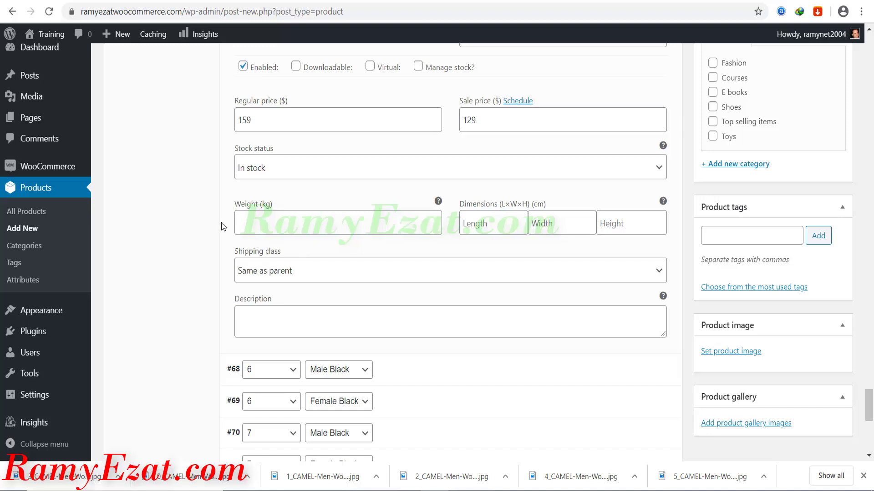
scroll(221, 223, down, 2)
scroll(222, 223, down, 3)
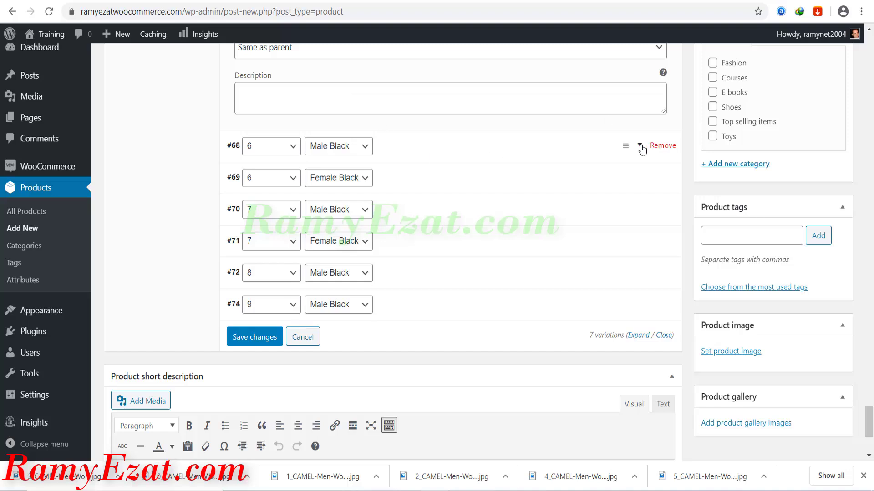
click(640, 146)
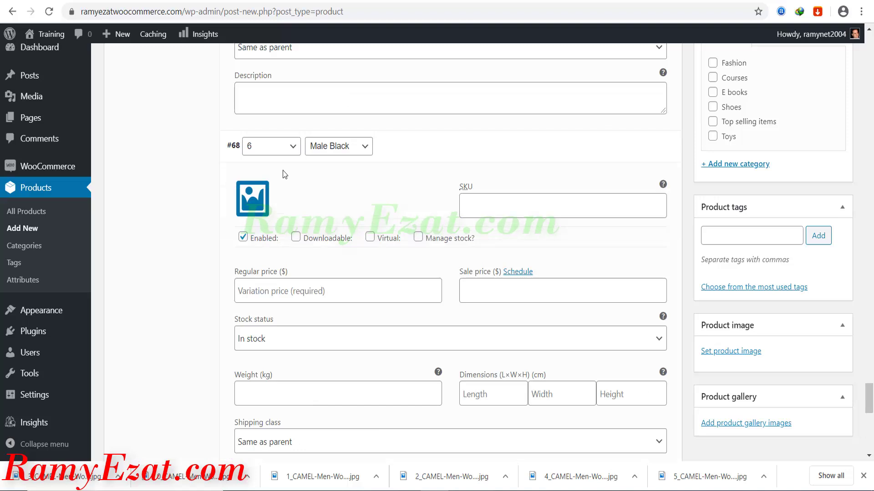
click(252, 200)
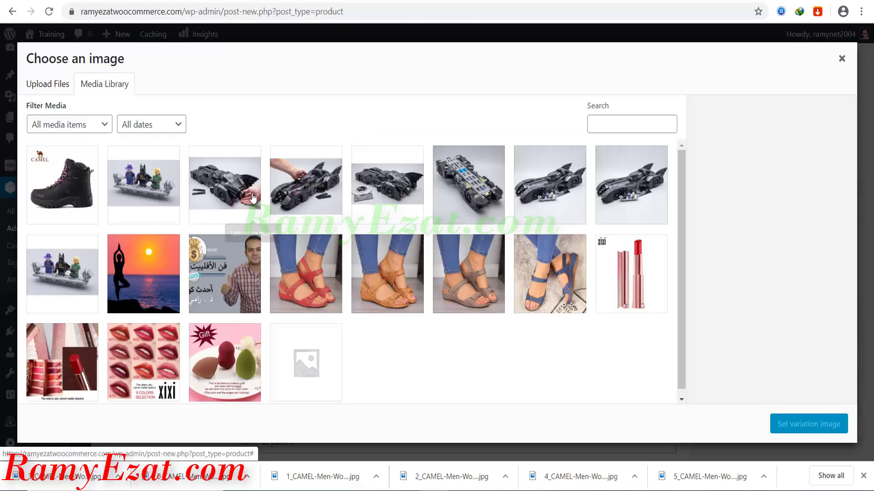
click(60, 83)
click(437, 254)
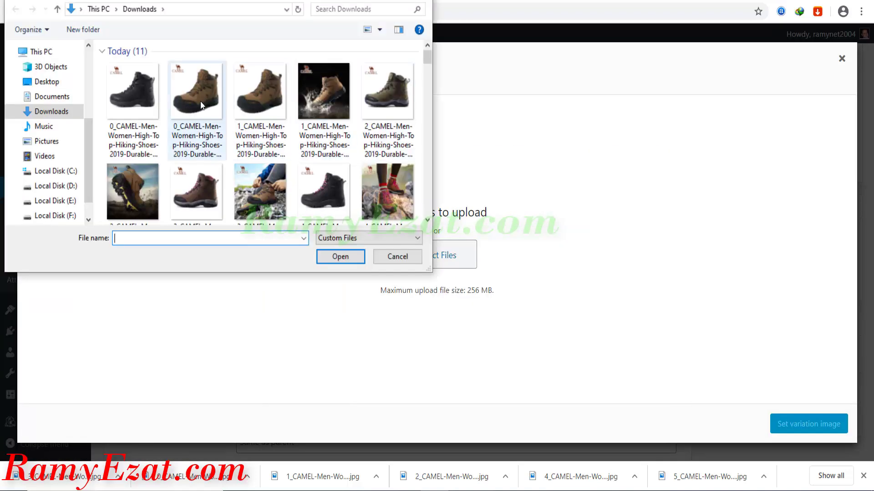
double_click(128, 89)
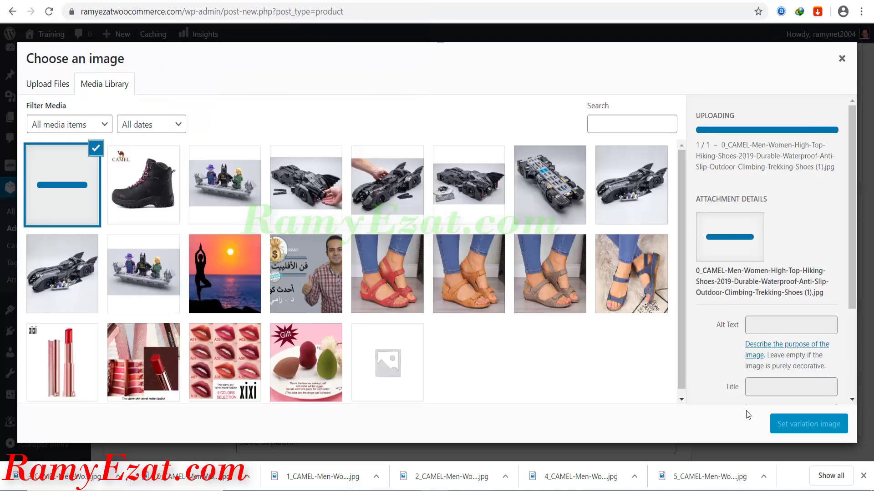
click(781, 425)
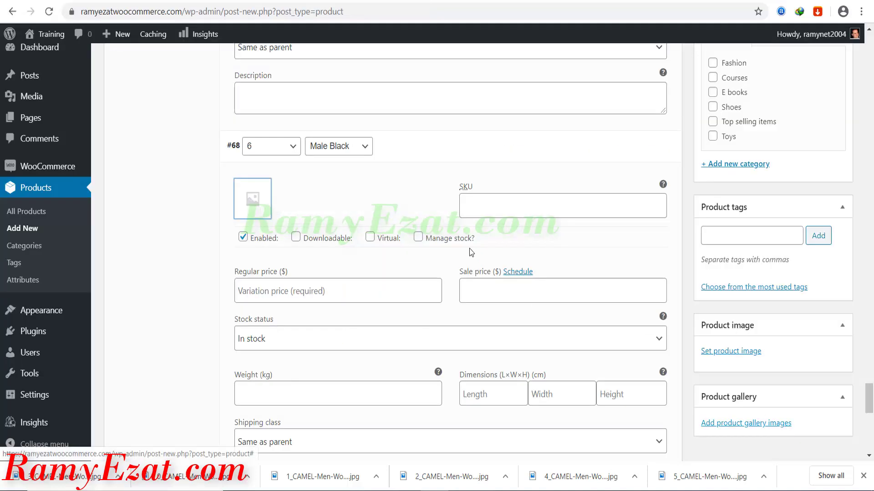
- Give the size 6 Male Black variation a regular price of 159 and a sale price of 129
scroll(175, 248, down, 3)
click(335, 140)
text(159)
click(478, 151)
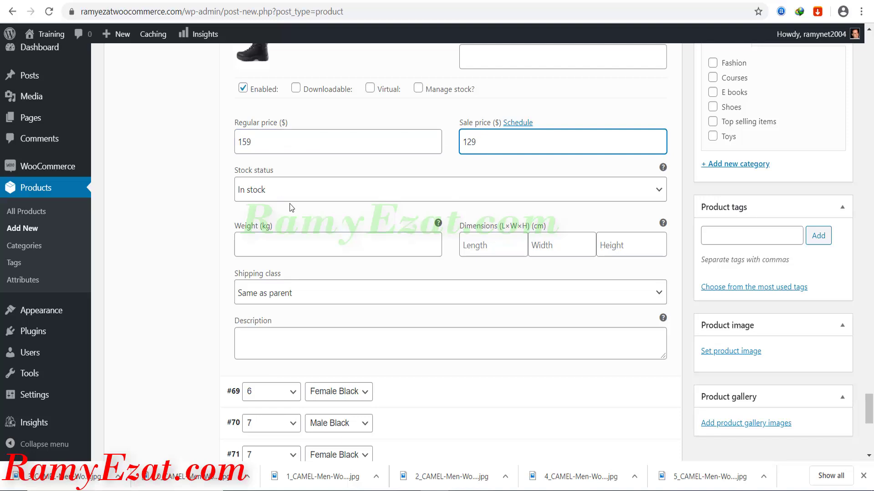
click(207, 253)
- Expand the size 6 Female Black variation, and save the variation changes once the remaining variations have images and prices
scroll(207, 253, down, 6)
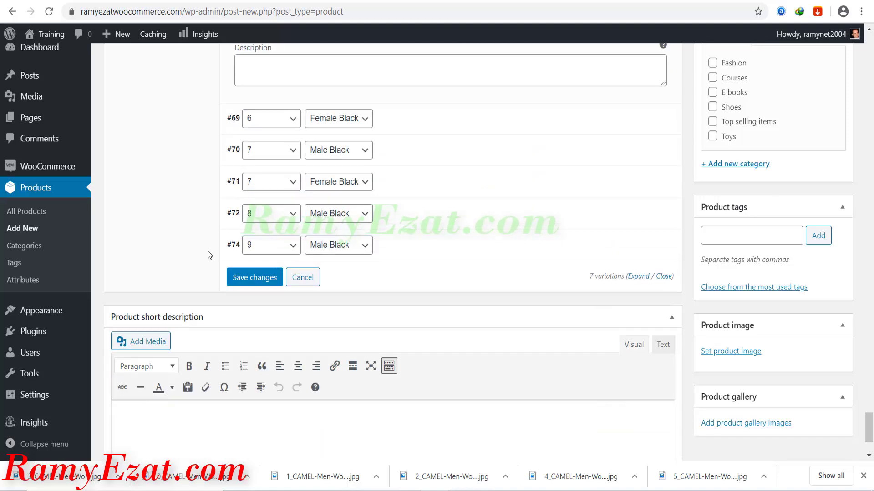
scroll(207, 250, up, 1)
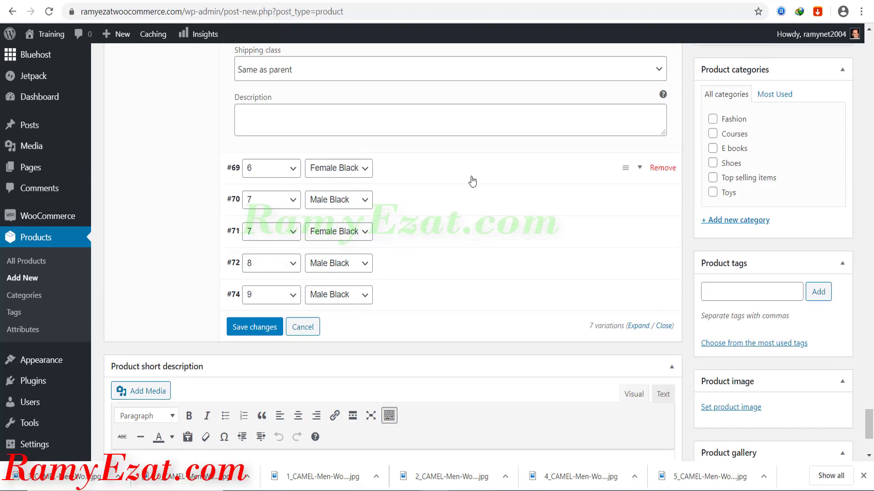
click(640, 168)
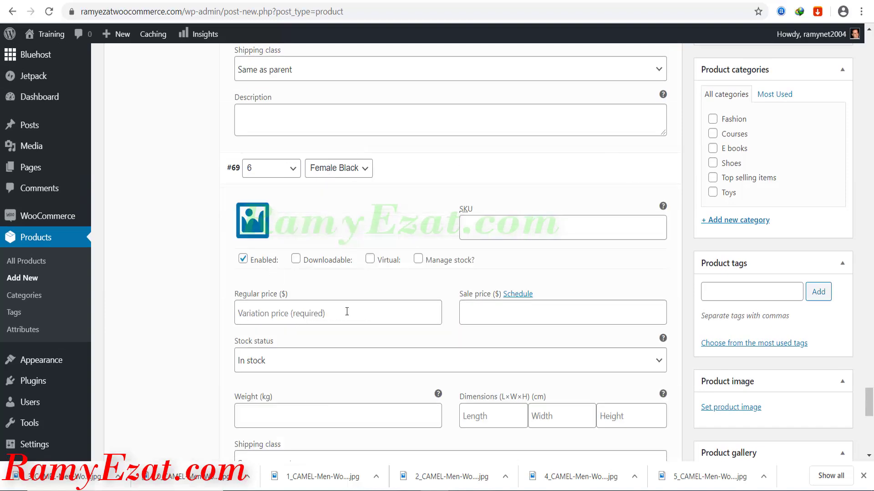
scroll(236, 298, down, 1)
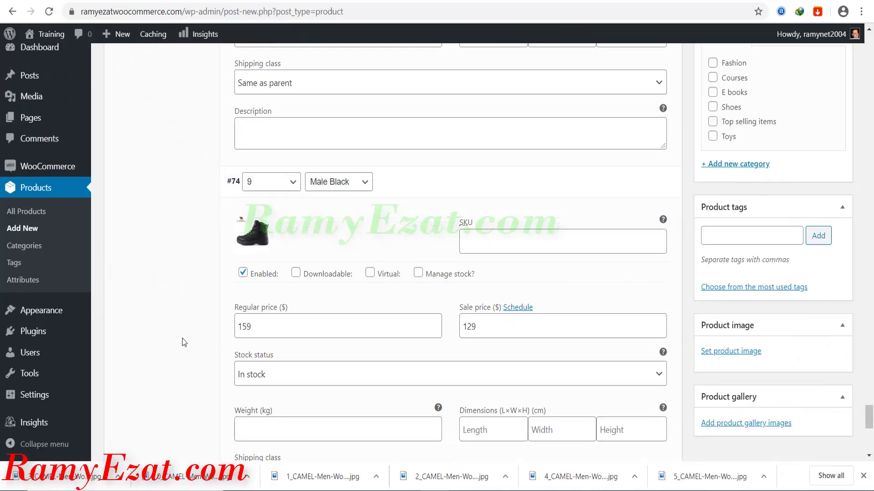
scroll(182, 342, down, 8)
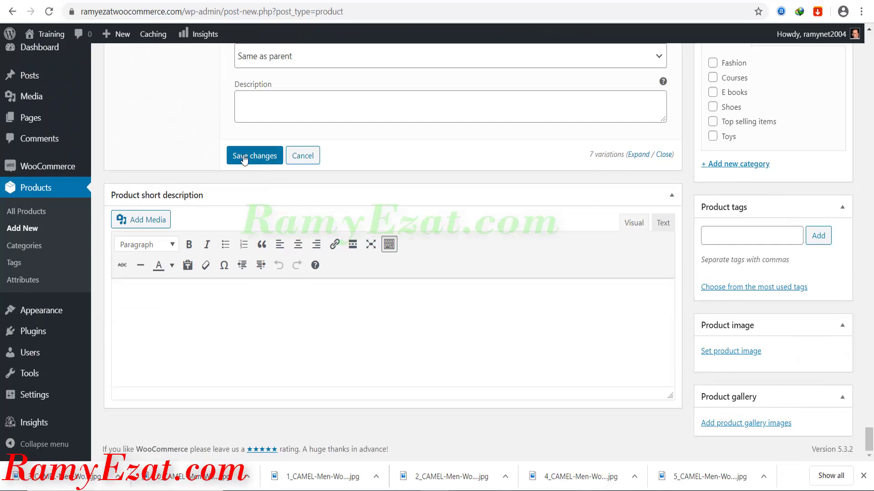
click(244, 157)
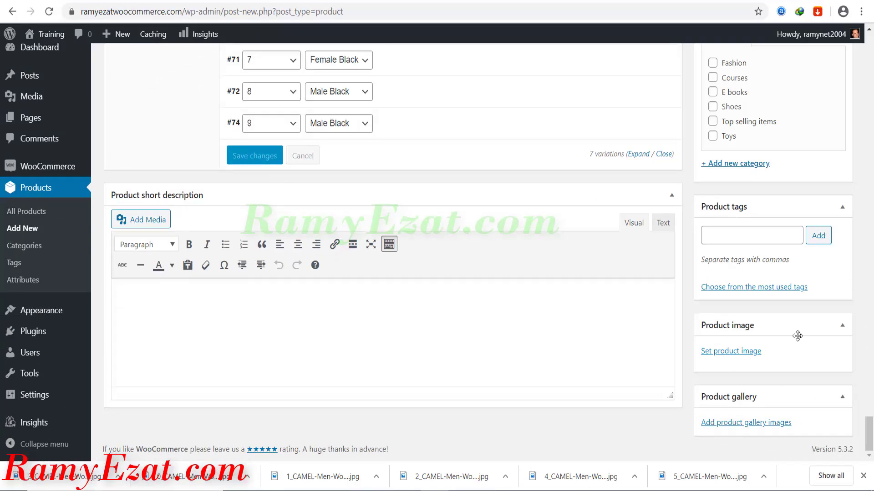
- Set the plain black CAMEL boot from the media library as the product image
click(733, 352)
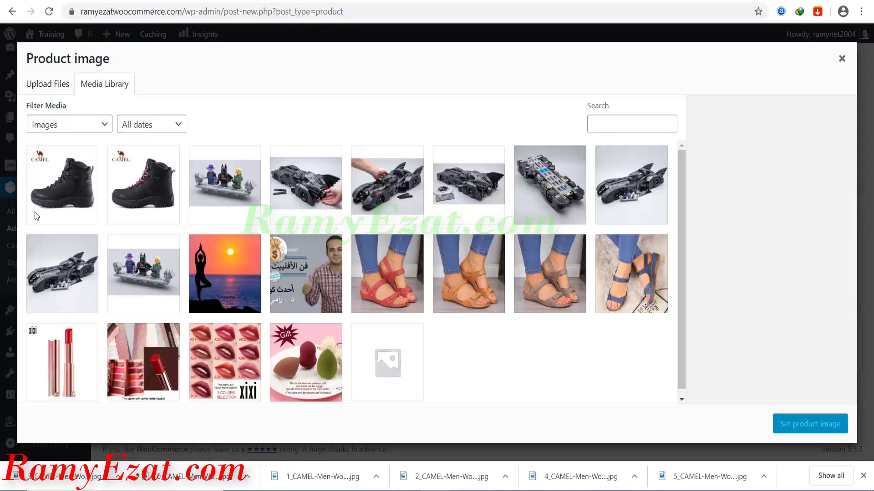
click(91, 190)
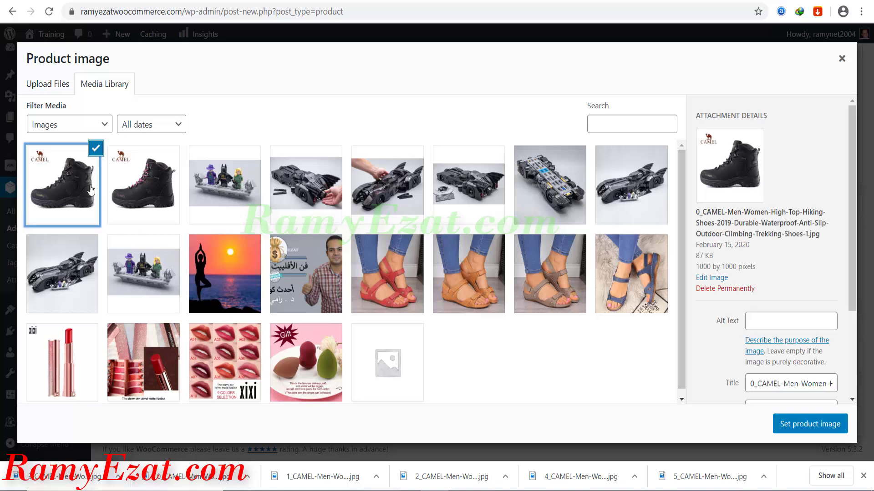
click(815, 425)
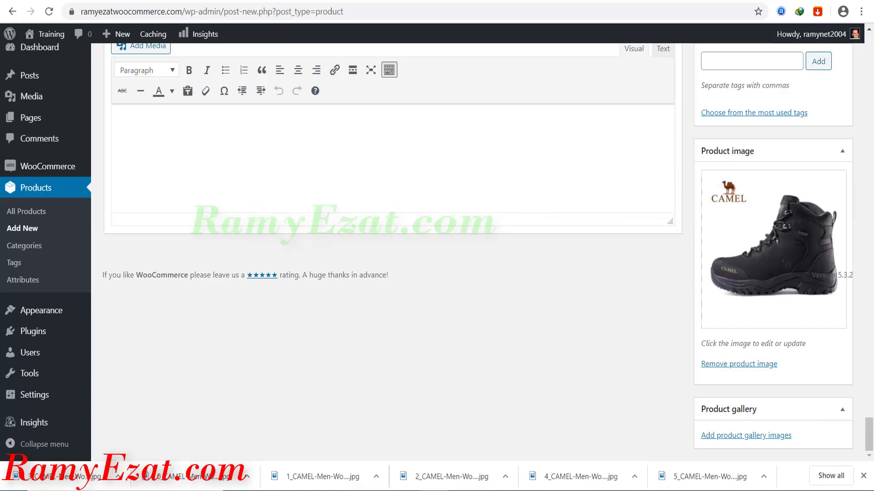
- Upload the ten CAMEL shoe images visible in the Downloads folder and add them to the product gallery
click(742, 436)
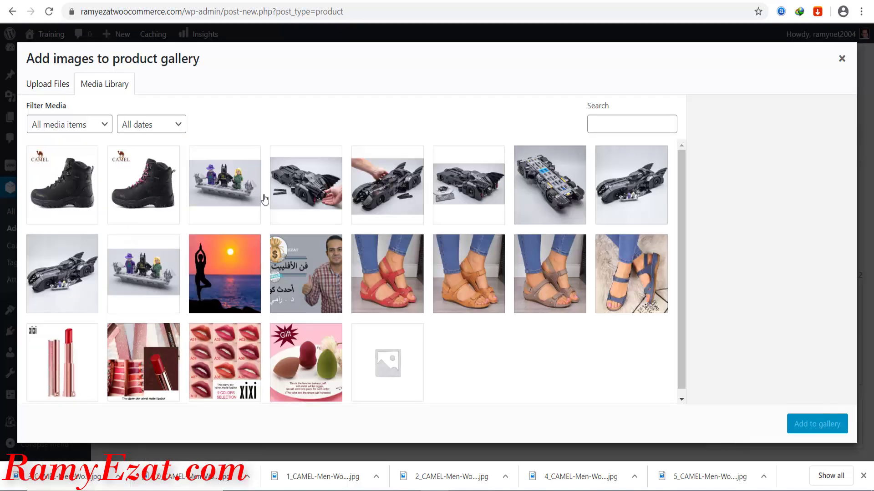
click(46, 86)
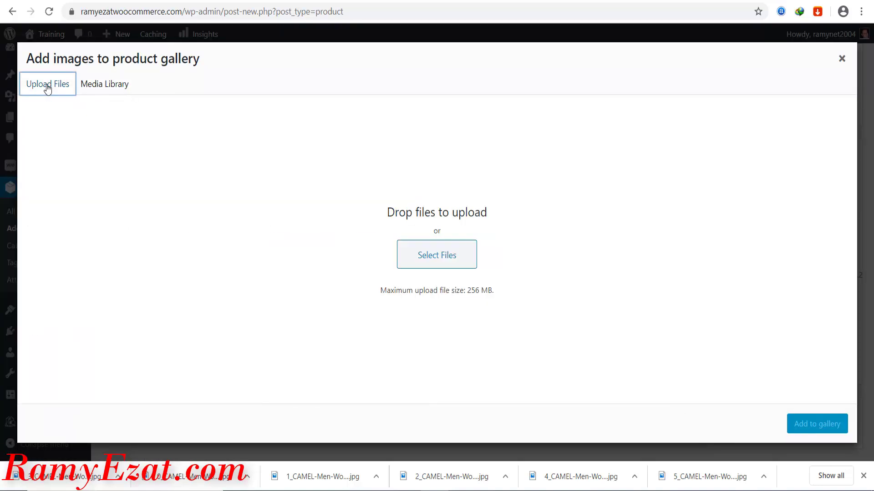
click(141, 107)
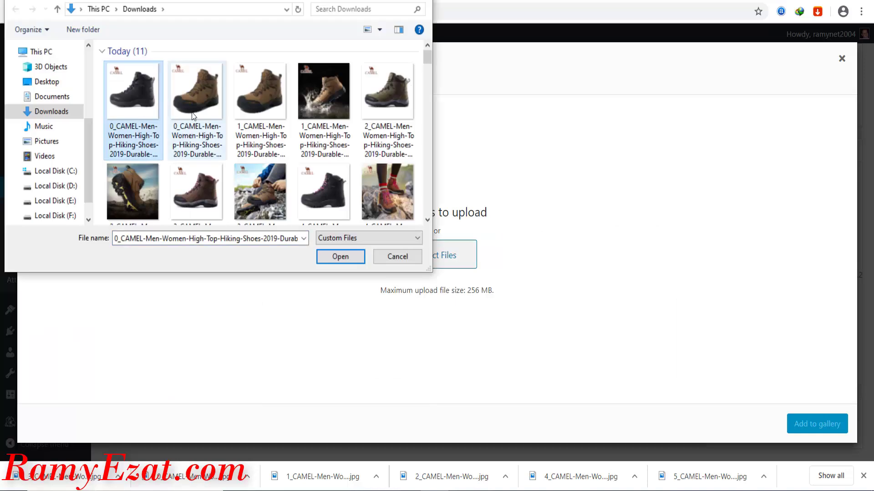
drag(101, 94, 403, 194)
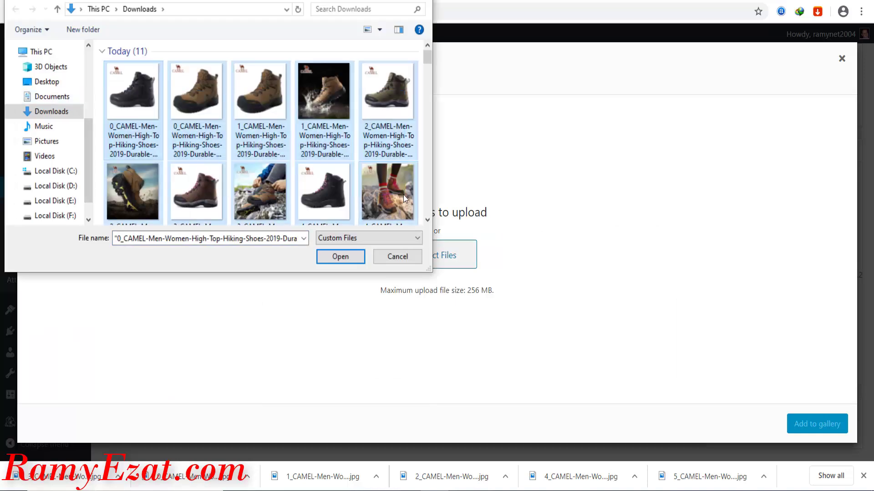
click(345, 256)
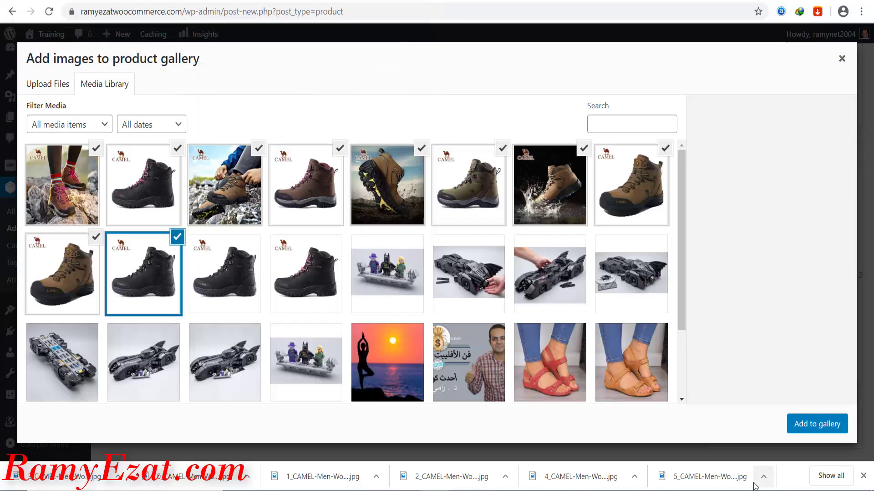
click(830, 425)
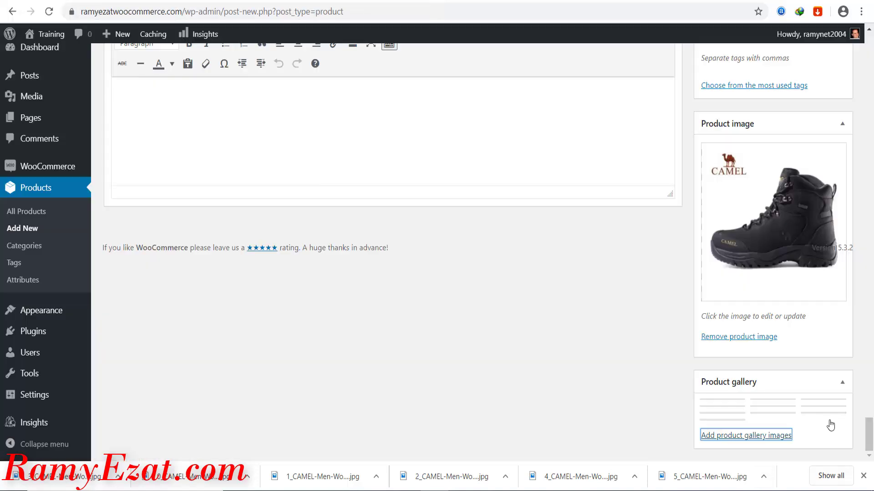
- Set the stock status of the size 6 Female Black variation to Out of stock and save the variation changes
scroll(828, 423, down, 2)
drag(870, 436, 872, 401)
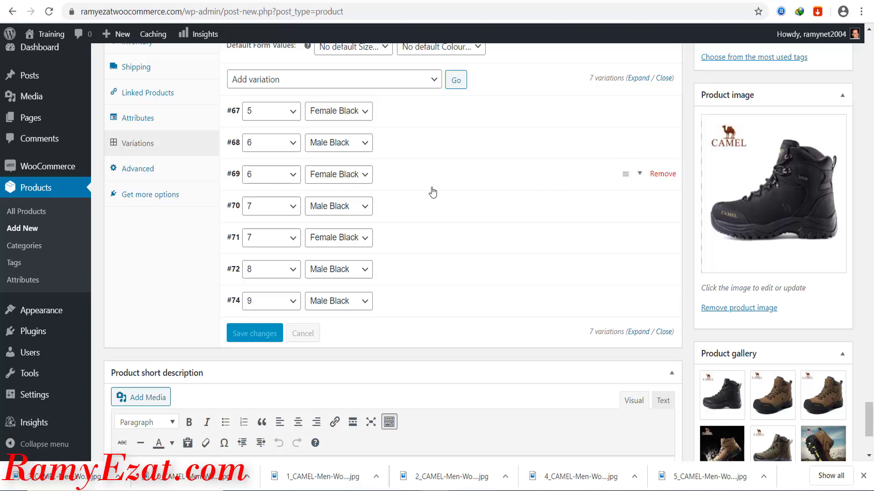
click(640, 175)
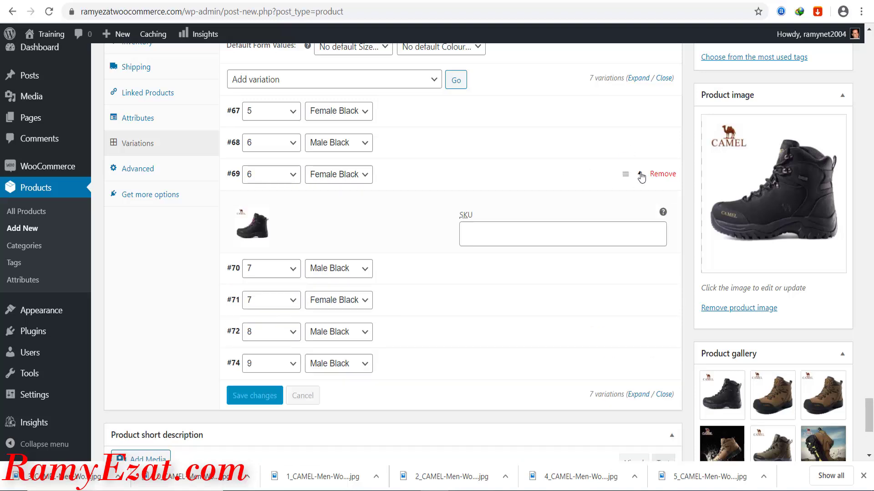
scroll(594, 203, down, 4)
click(328, 178)
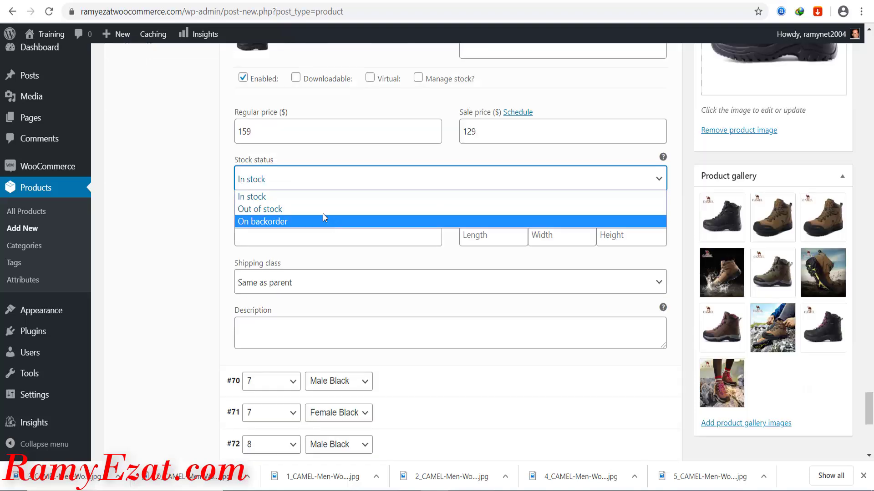
click(322, 208)
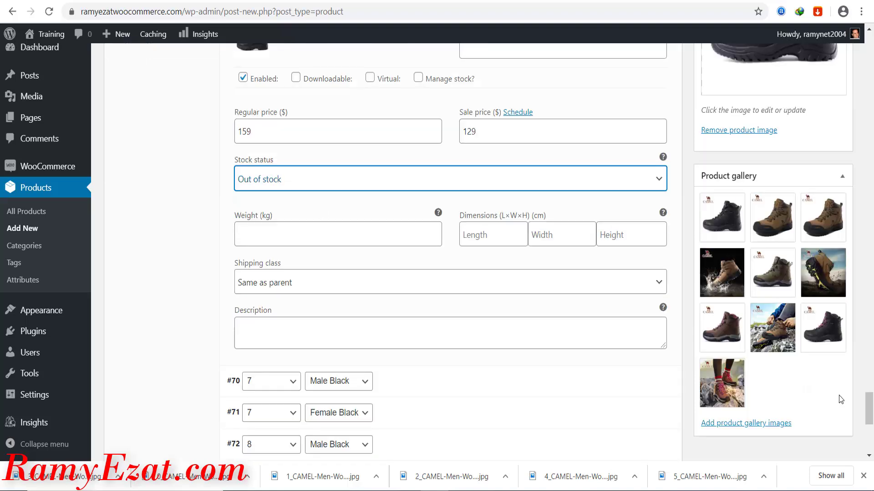
scroll(870, 444, down, 3)
scroll(870, 443, down, 4)
click(243, 158)
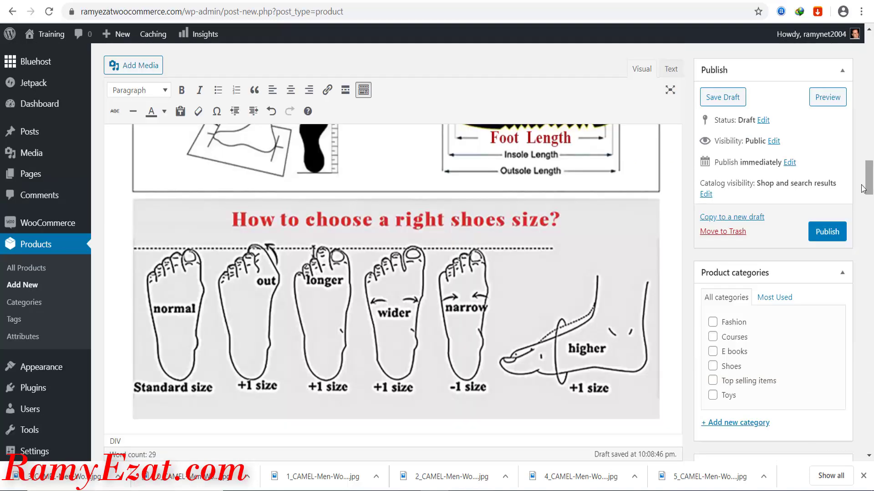
- Assign the product to the Shoes and Top selling items categories and publish it
scroll(870, 182, down, 1)
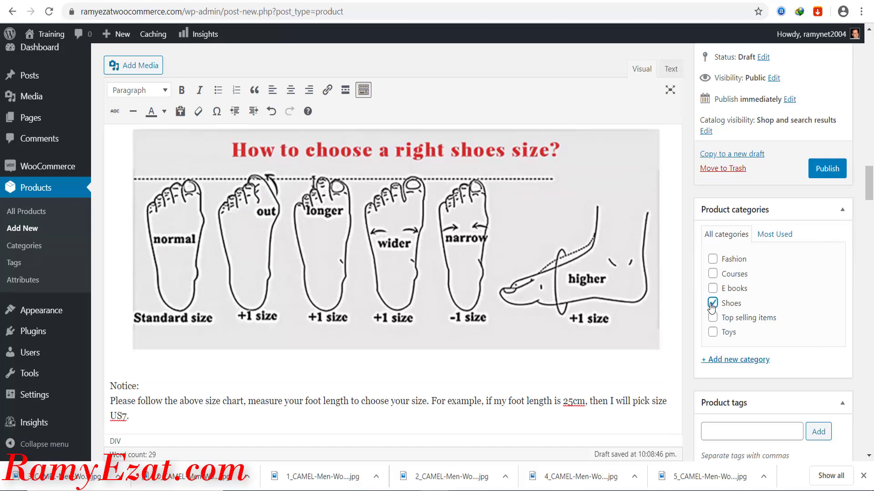
click(713, 319)
click(827, 172)
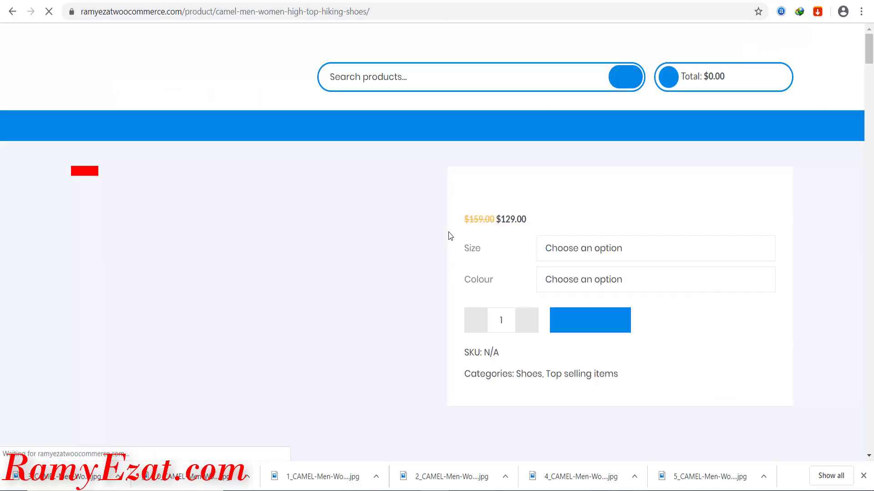
- Check which colours the hiking shoes' product page offers for size 5 and for size 9
scroll(448, 234, down, 2)
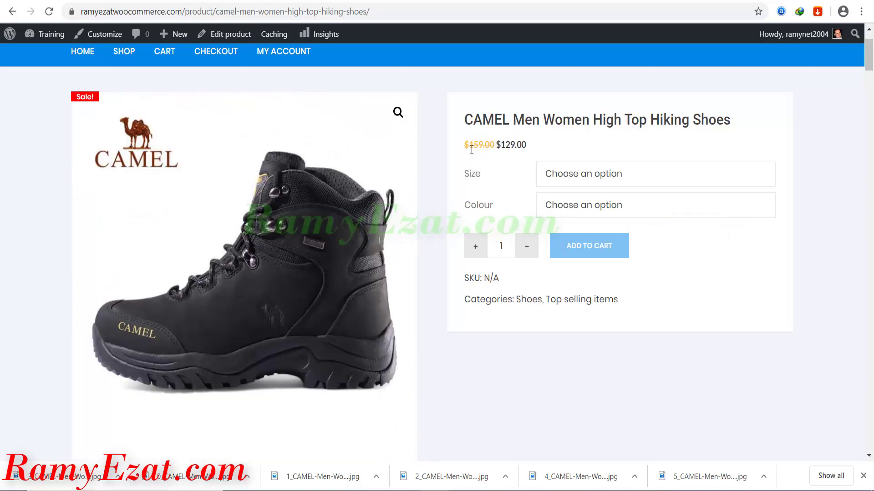
click(563, 177)
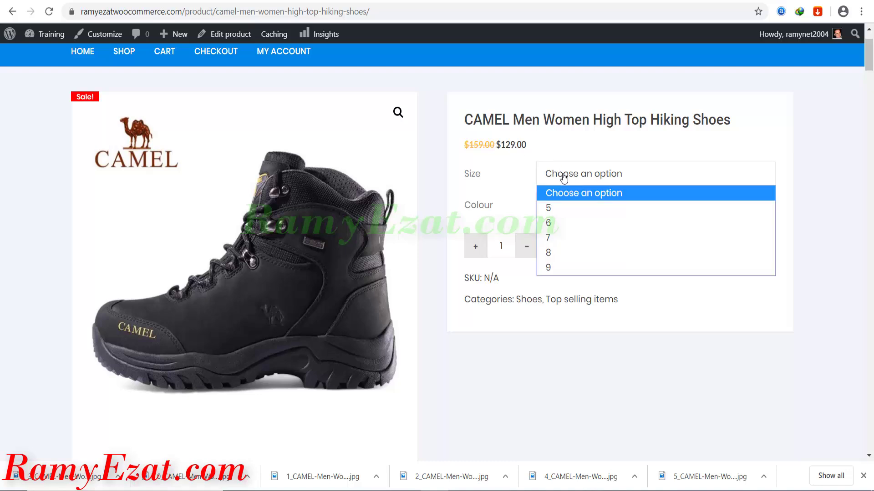
click(556, 207)
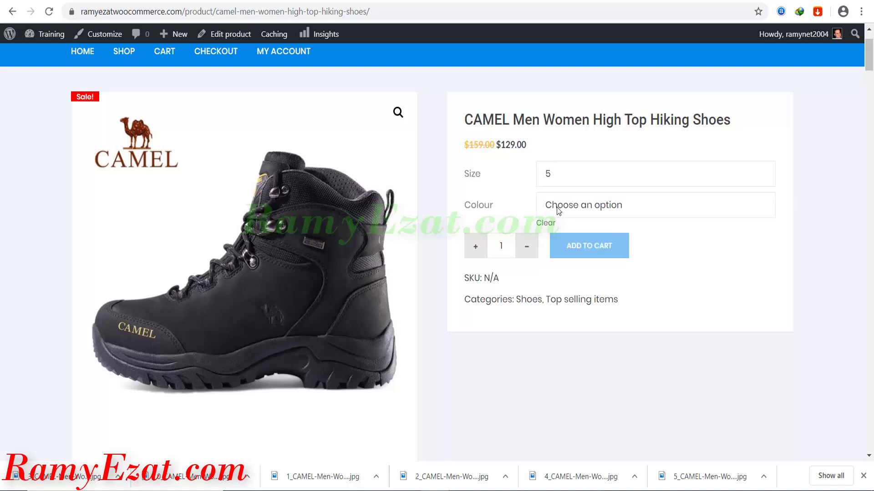
click(576, 213)
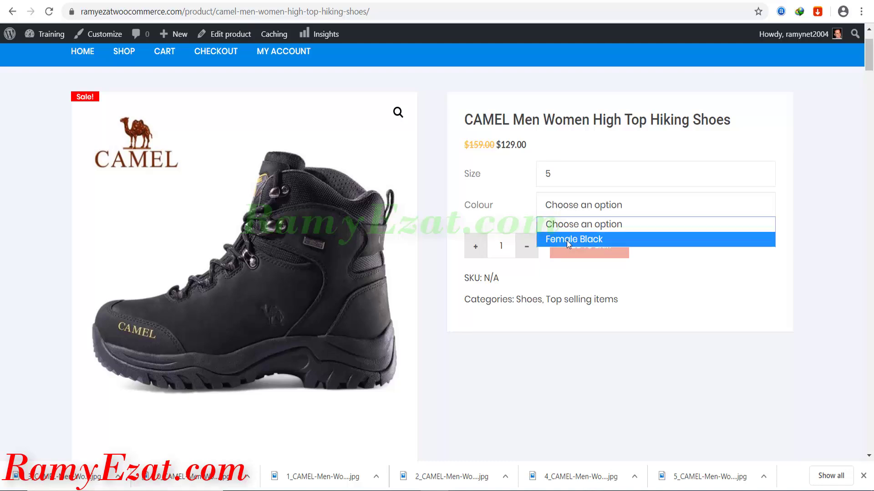
click(565, 174)
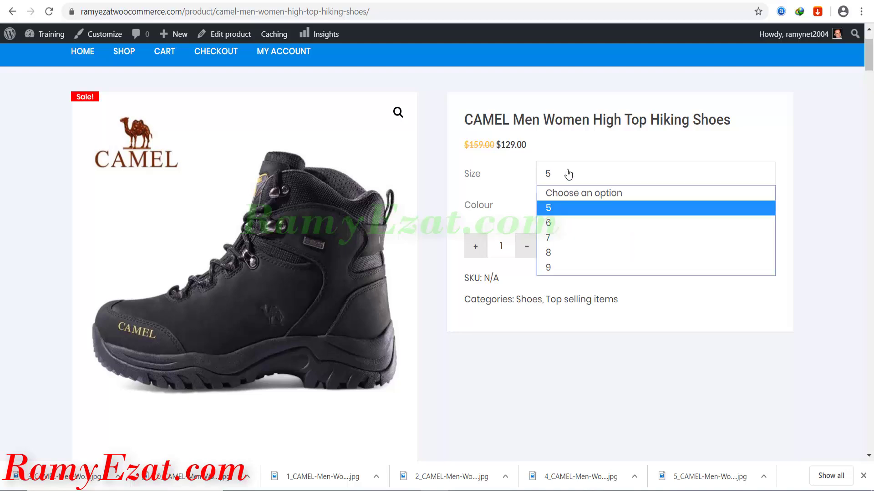
click(558, 267)
click(584, 212)
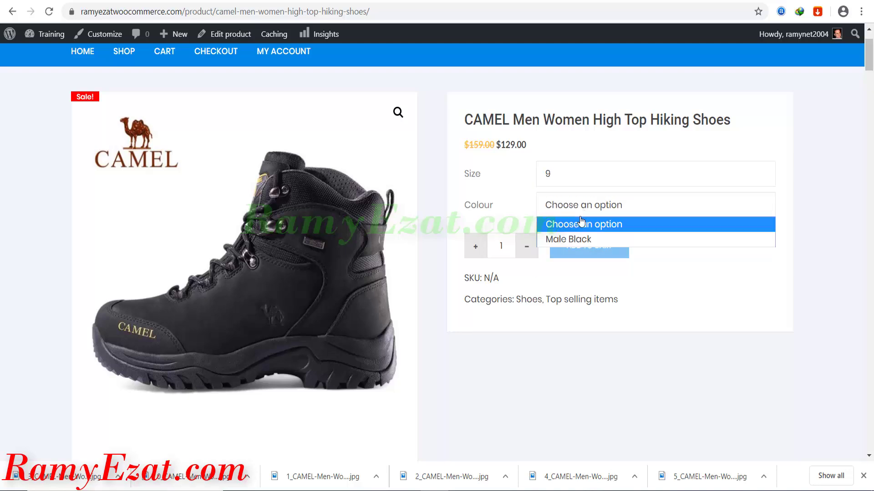
- Choose size 7 and the Female Black colour for the hiking shoes
click(551, 175)
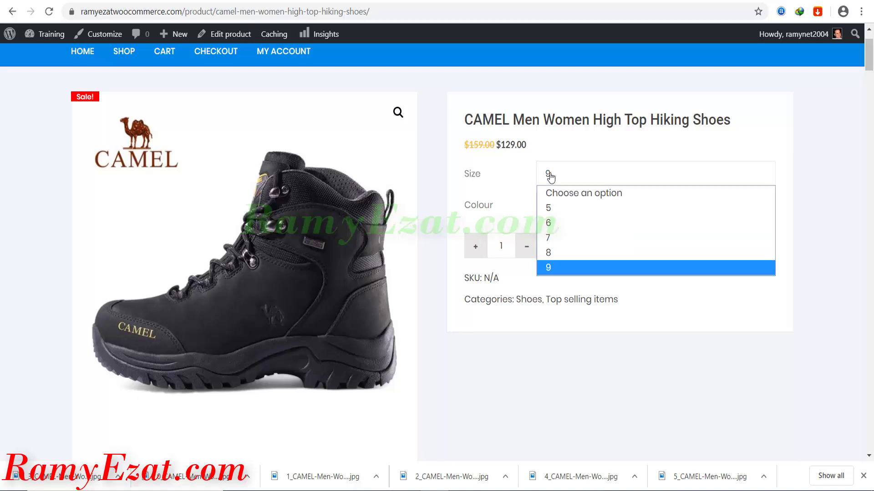
click(550, 237)
click(559, 213)
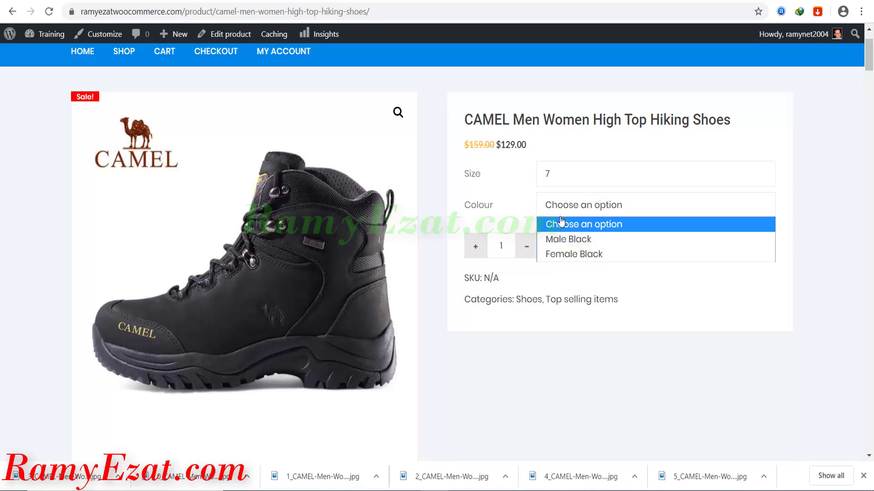
click(571, 253)
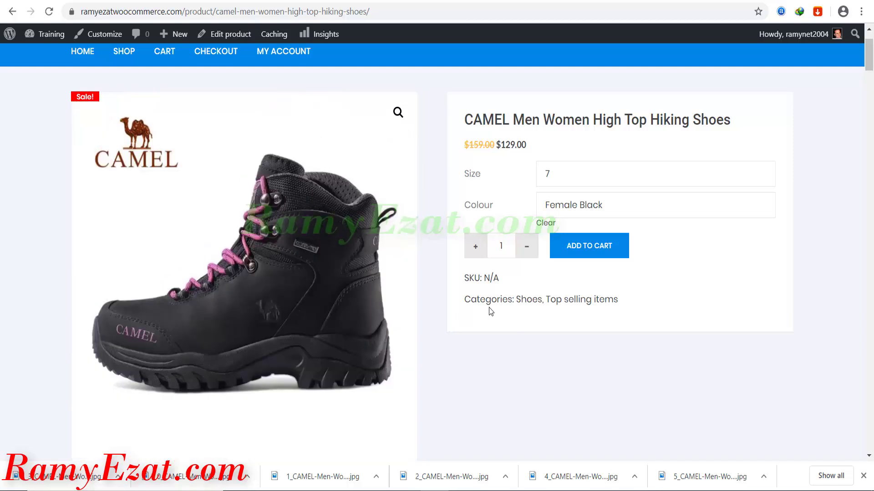
- View the two brown boots, the pink-laced black boot and the plain black boot in the product gallery
scroll(612, 298, down, 7)
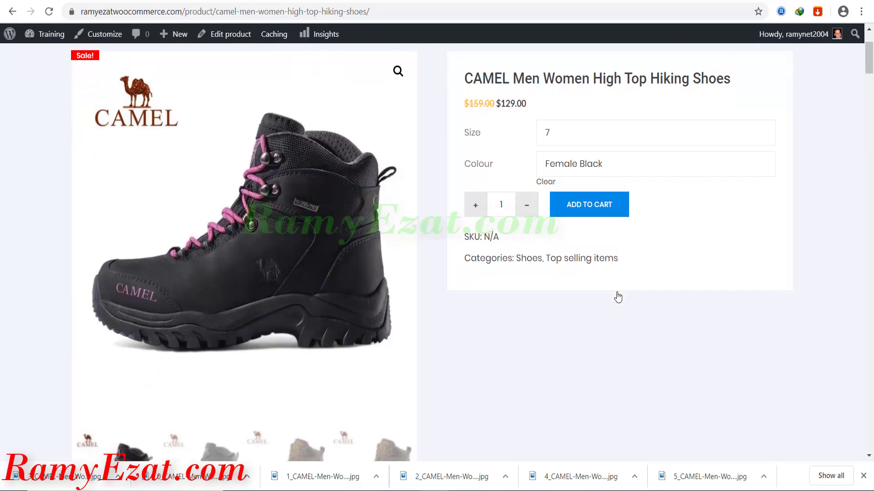
scroll(300, 307, down, 2)
scroll(301, 307, up, 6)
click(286, 414)
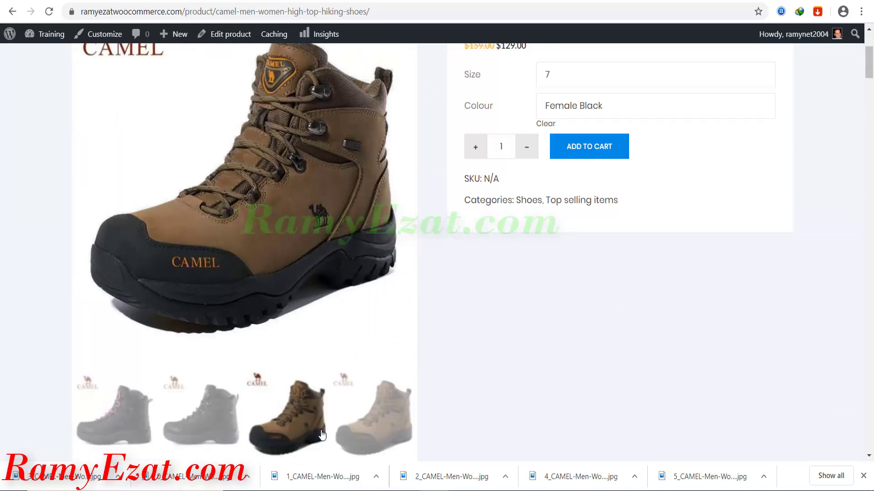
click(370, 432)
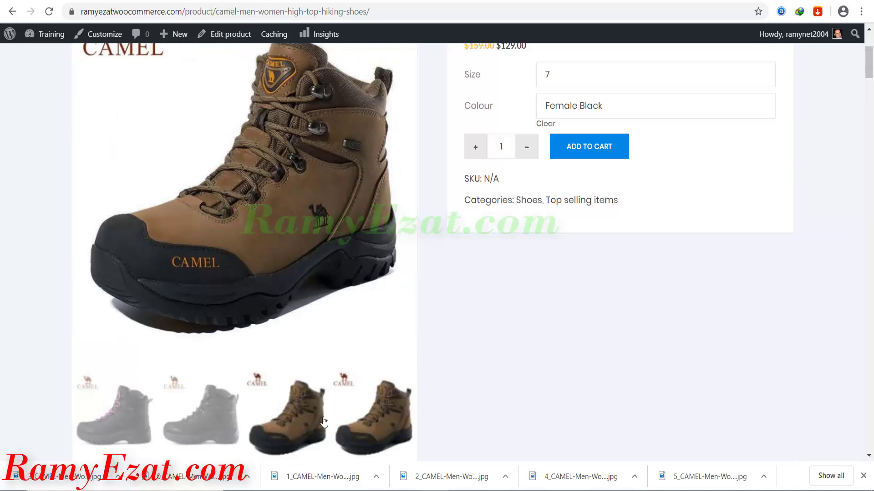
click(114, 417)
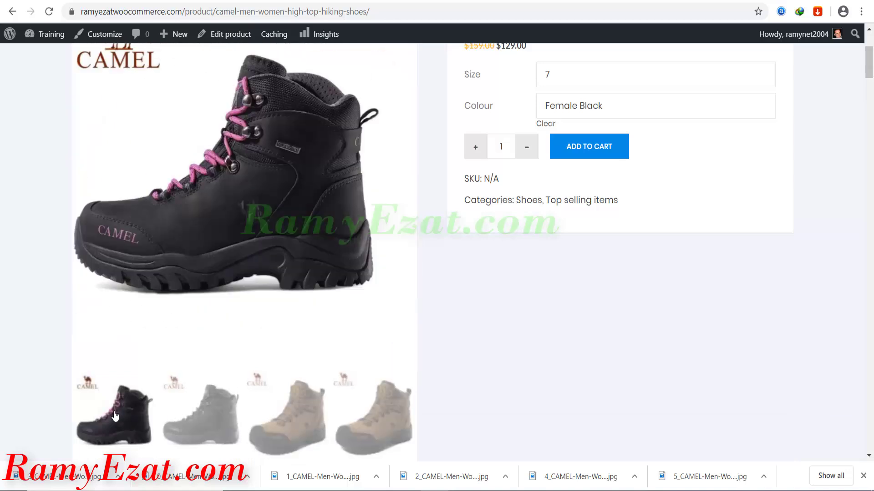
click(196, 424)
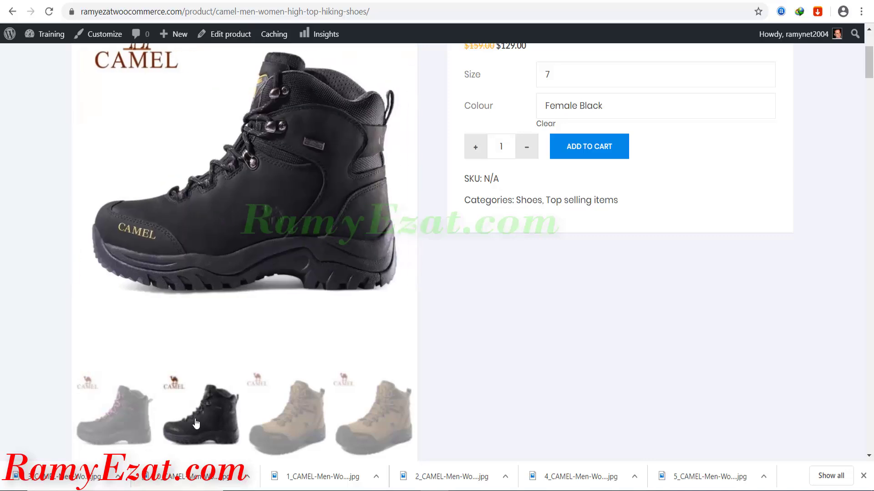